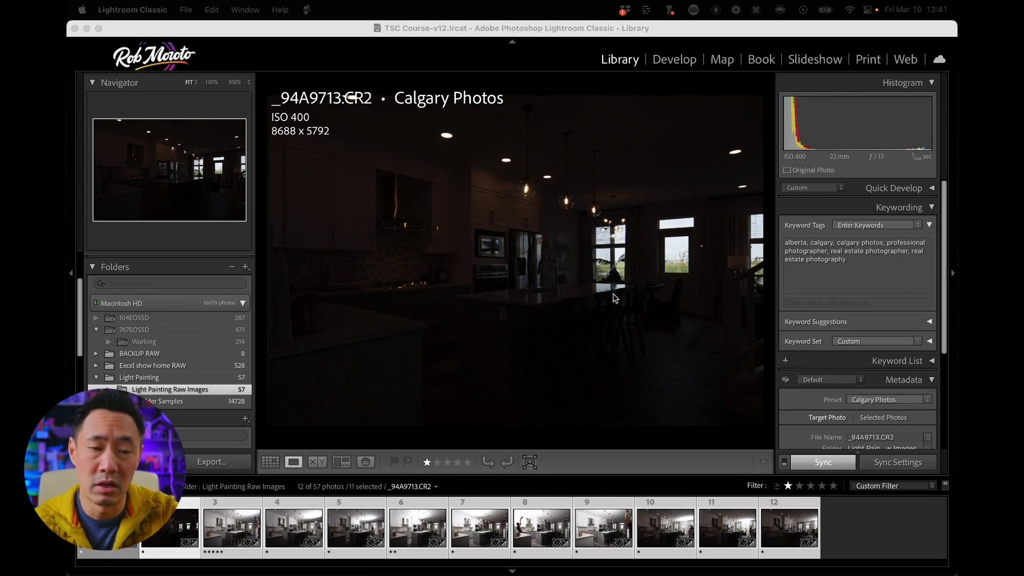
Select the lit kitchen exposures in the Lightroom filmstrip for stacking in Photoshop.
click(215, 545)
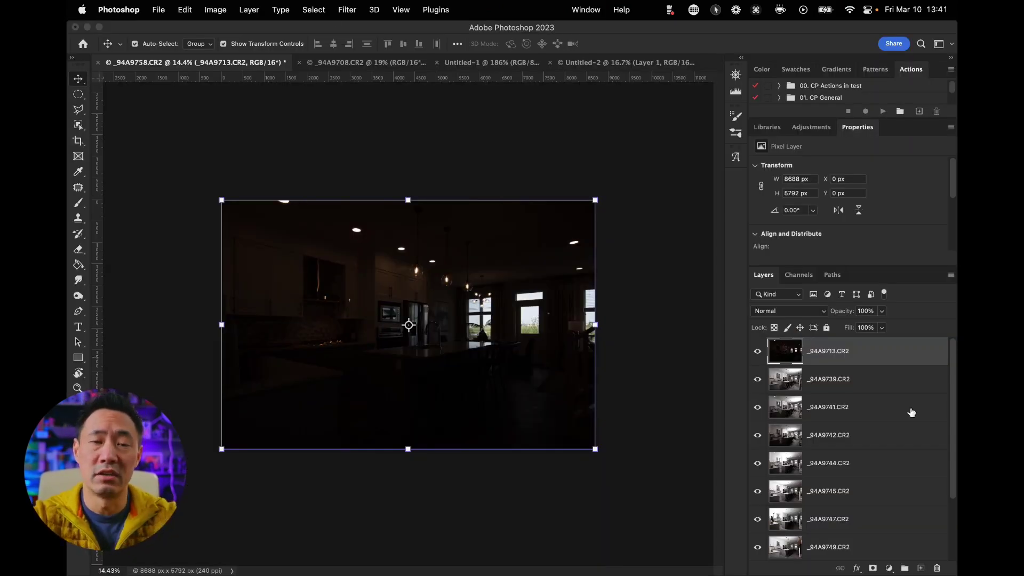
Select all lit layers from _94A9739, move them above _94A9713, and set them to Lighten.
click(872, 378)
key(alt+shift+comma)
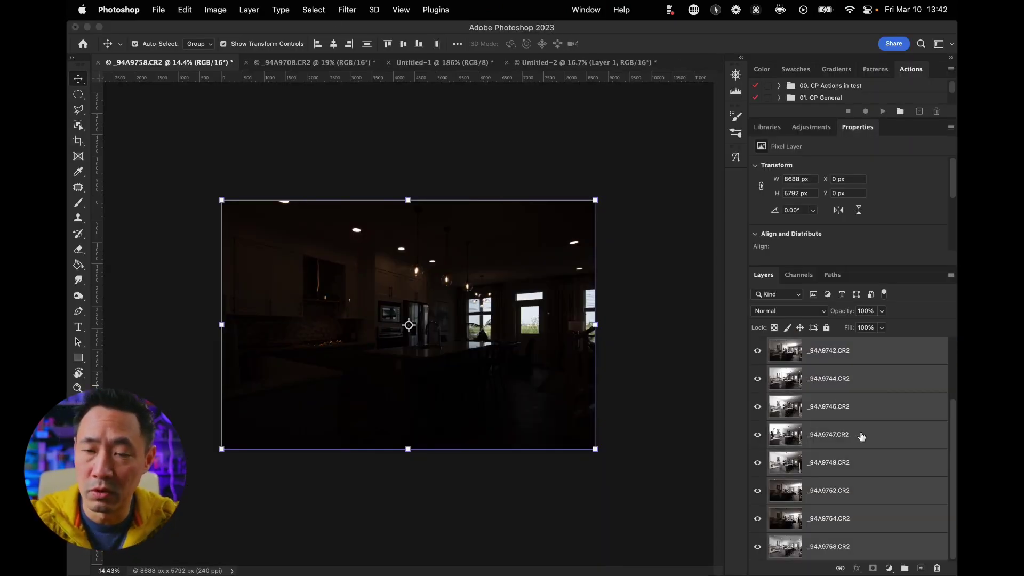
drag(869, 406, 875, 341)
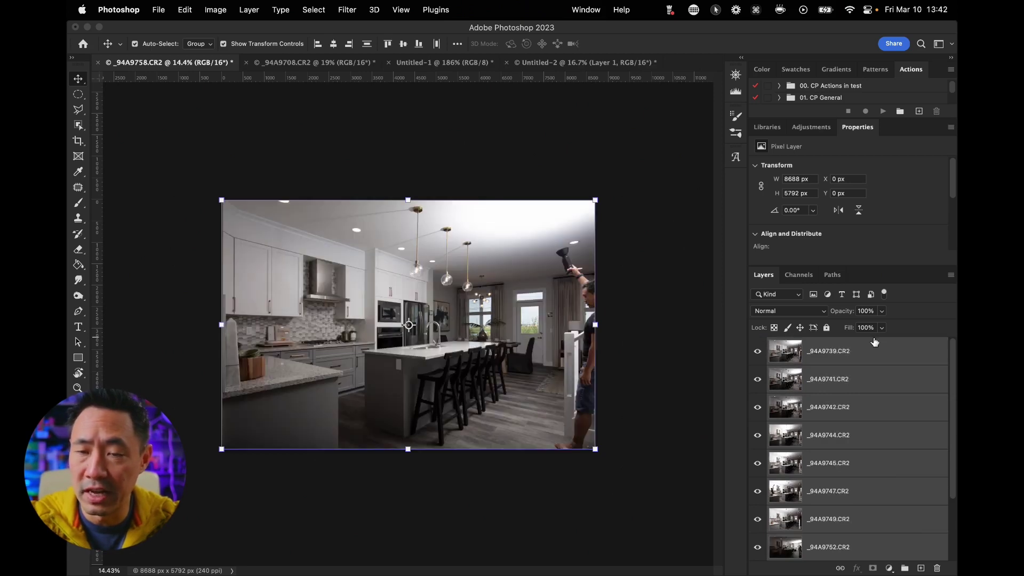
click(805, 312)
click(784, 404)
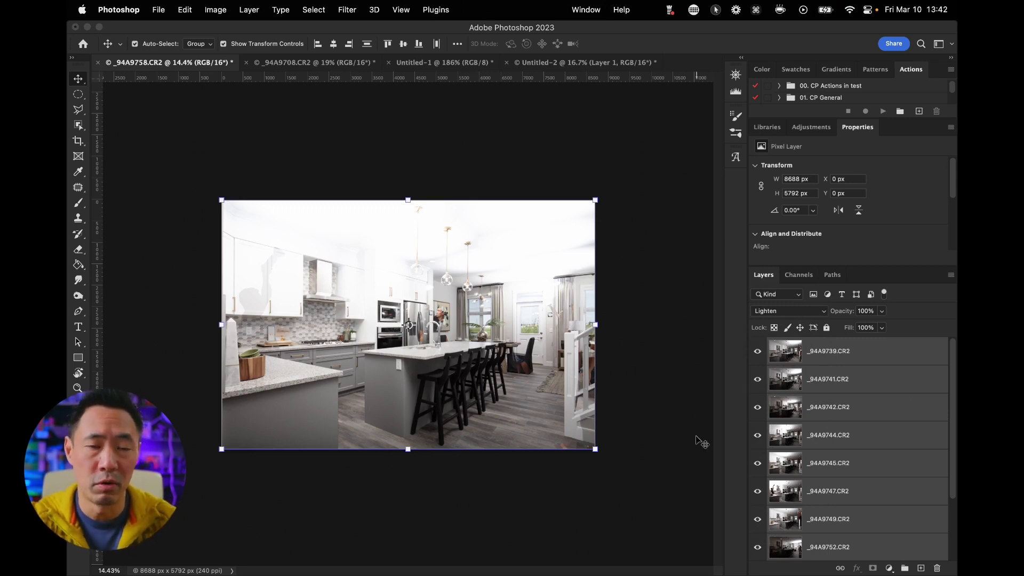
scroll(860, 388, down, 3)
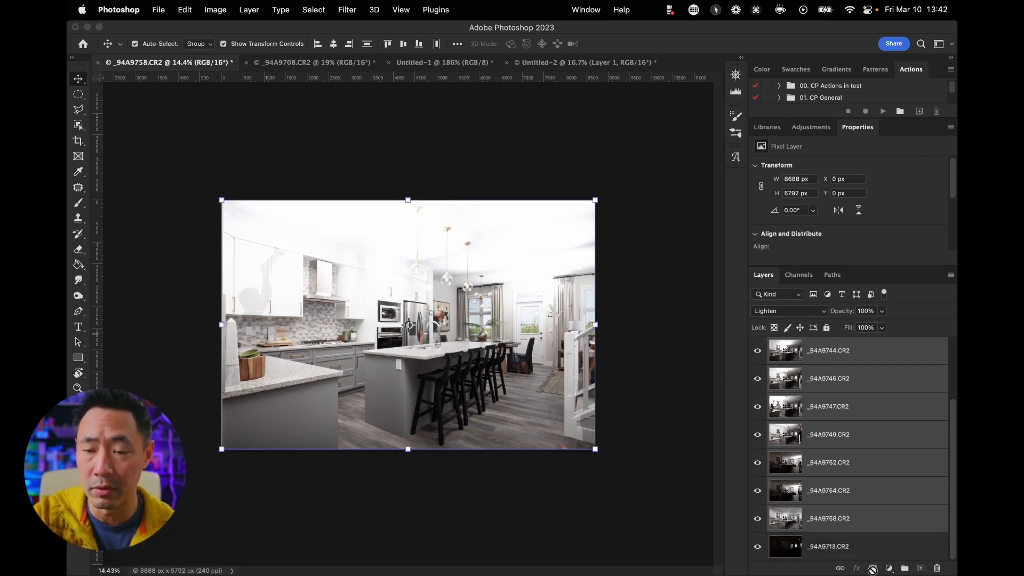
Add layer masks to _94A9758 and _94A9754 and invert both to black.
click(877, 543)
click(877, 525)
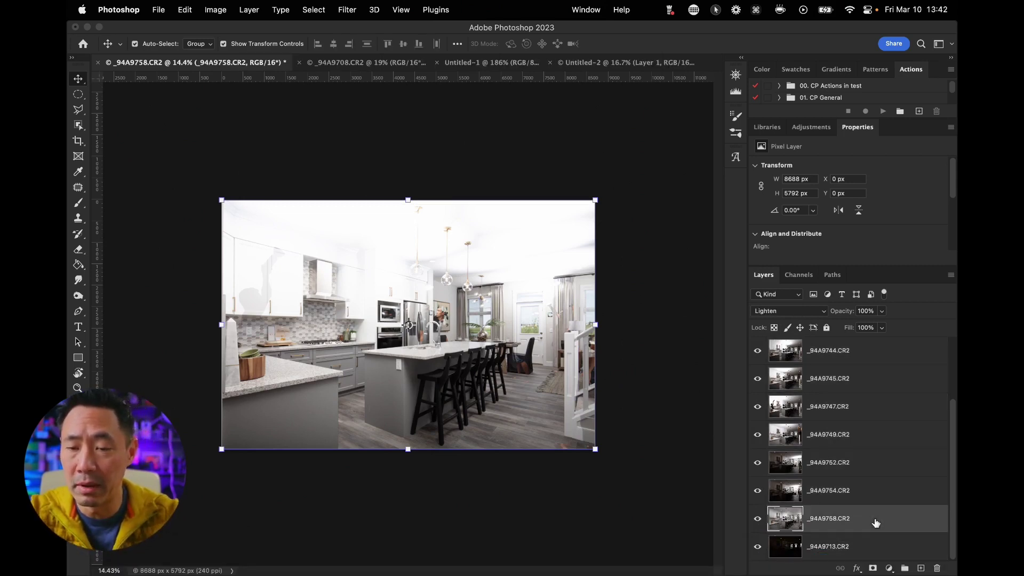
click(873, 569)
click(872, 500)
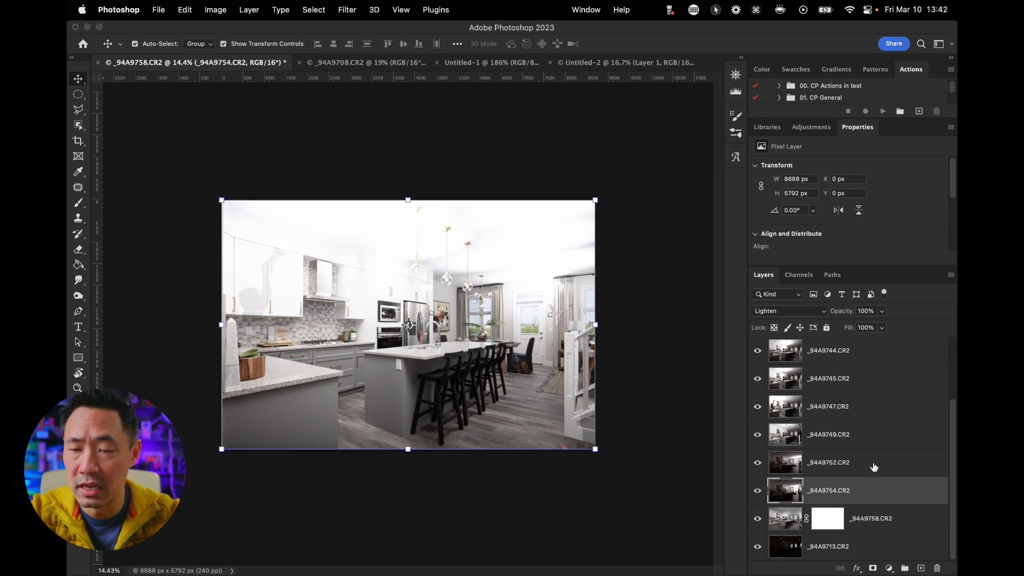
click(873, 568)
click(867, 463)
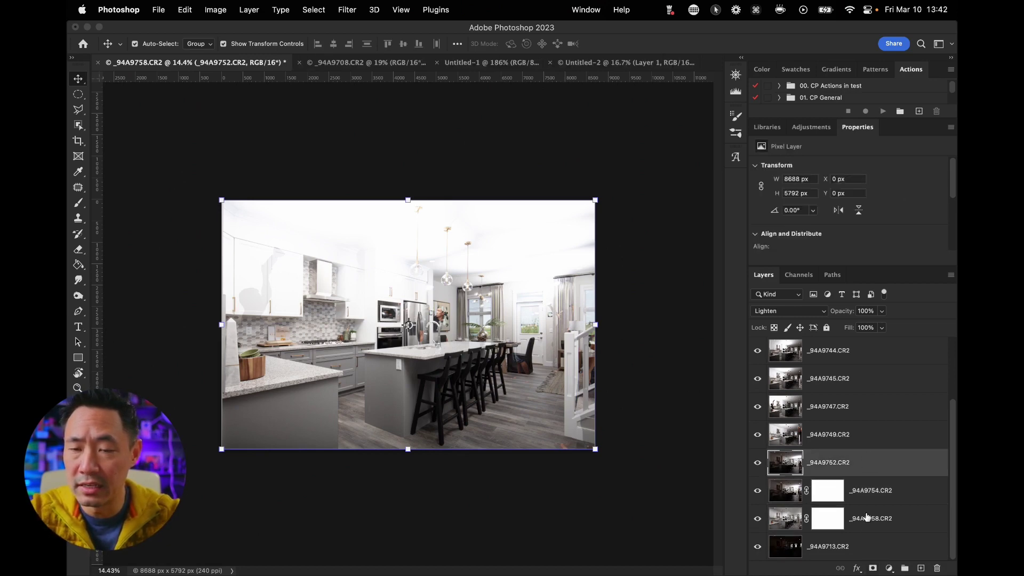
click(872, 557)
click(837, 527)
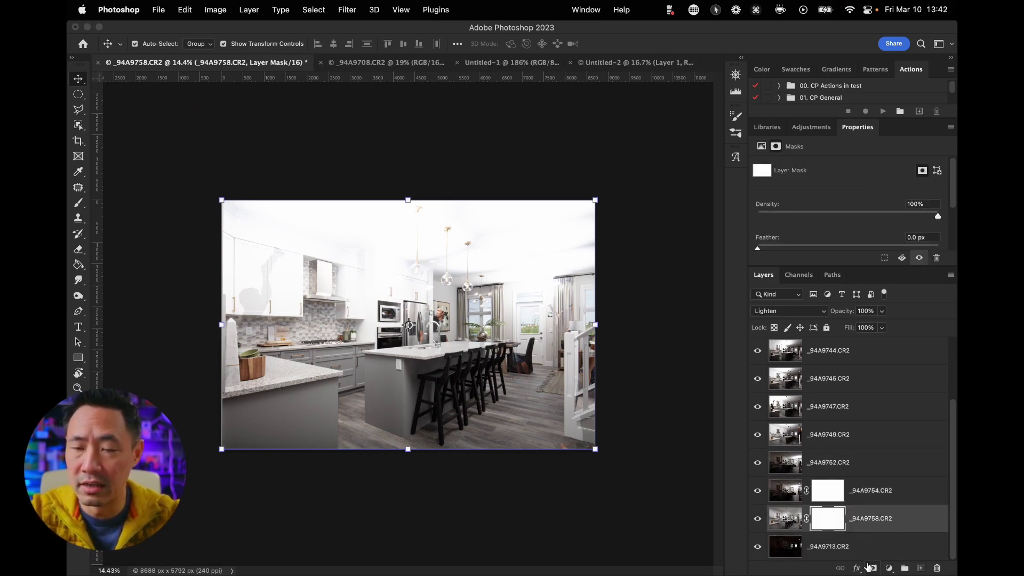
key(super+i)
click(832, 494)
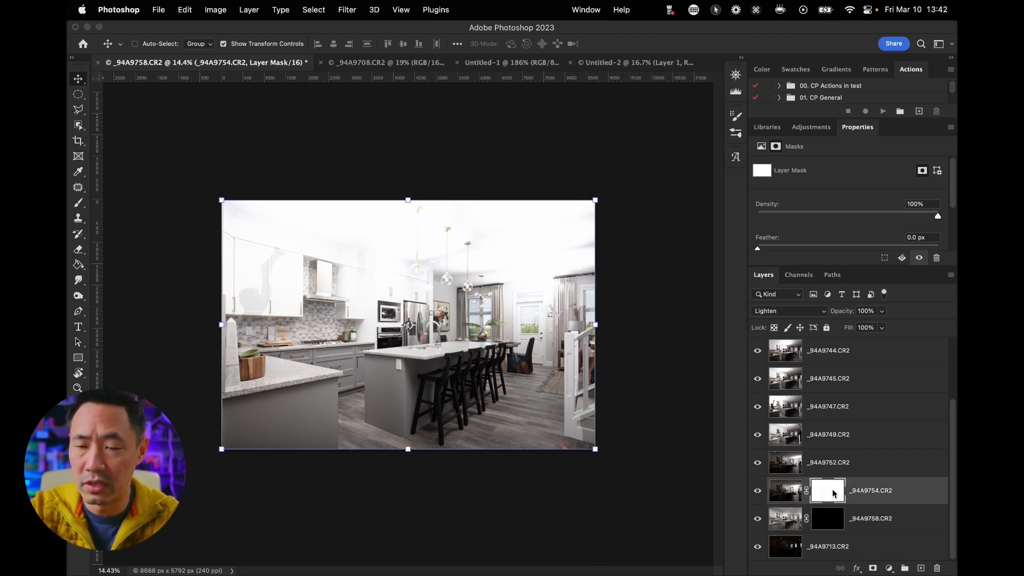
key(super+i)
Add inverted black masks to _94A9752, _94A9749 and _94A9747.
click(854, 467)
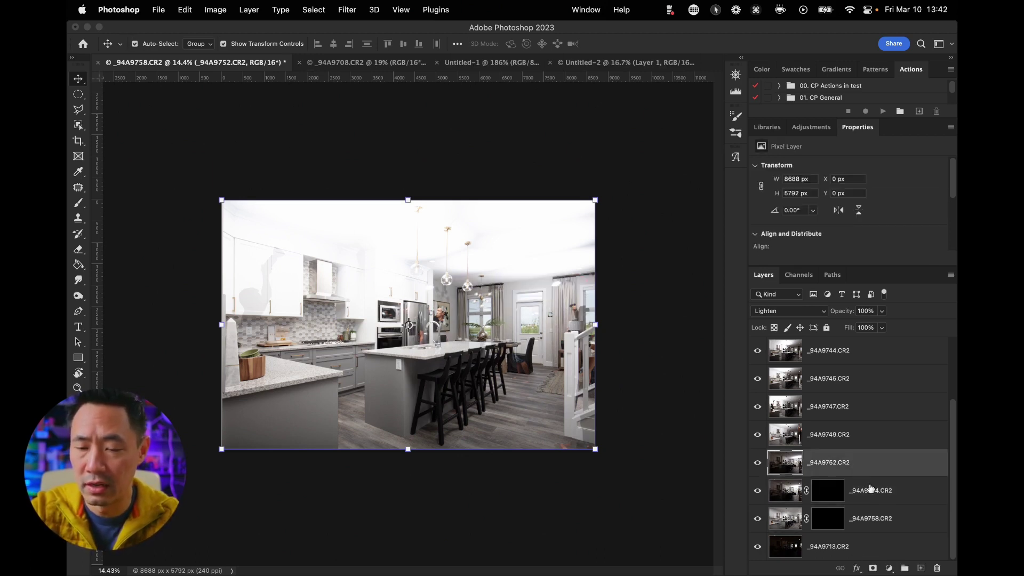
click(871, 567)
key(super+i)
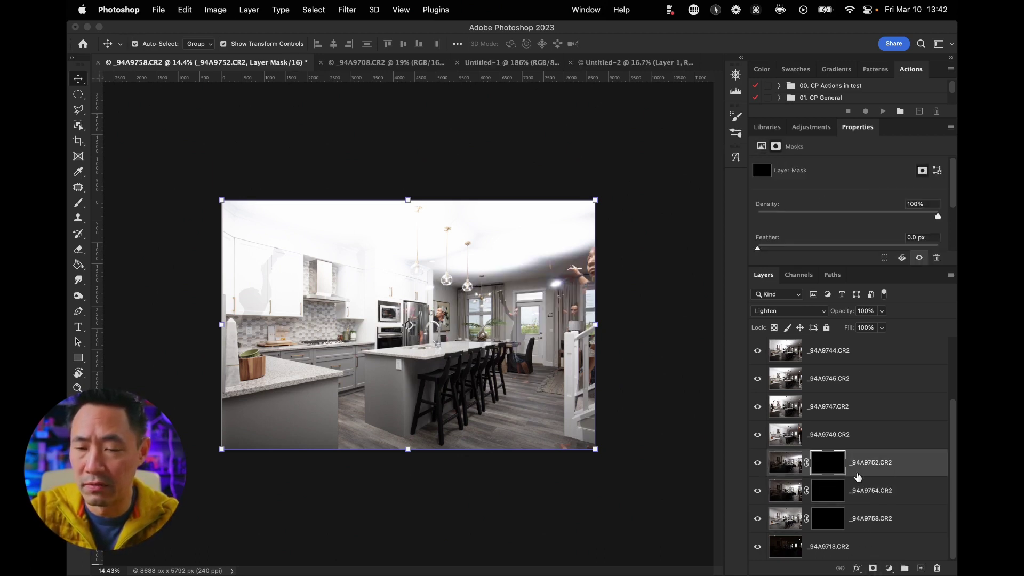
click(843, 435)
click(872, 567)
key(super+i)
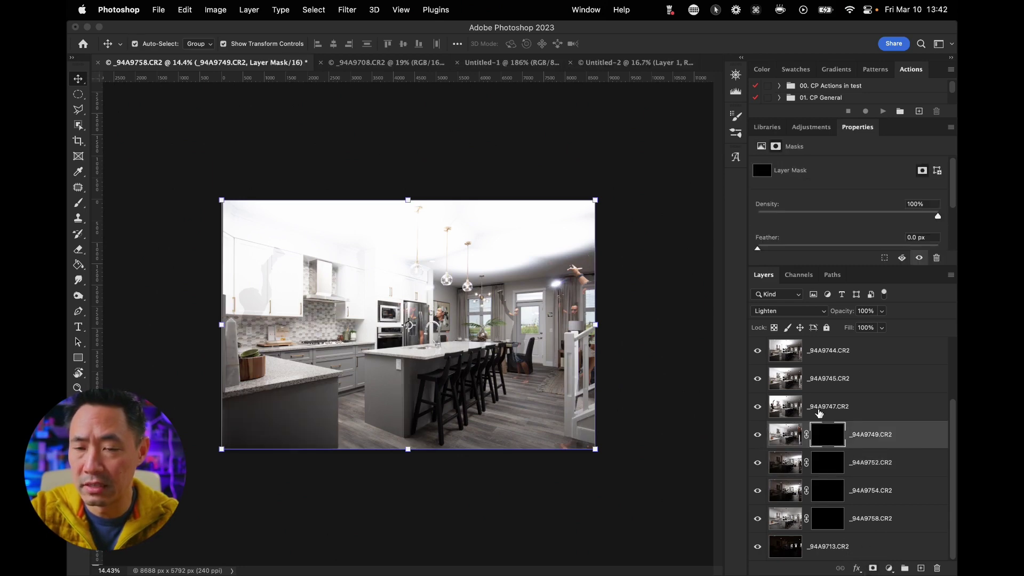
click(823, 405)
click(873, 567)
key(super+i)
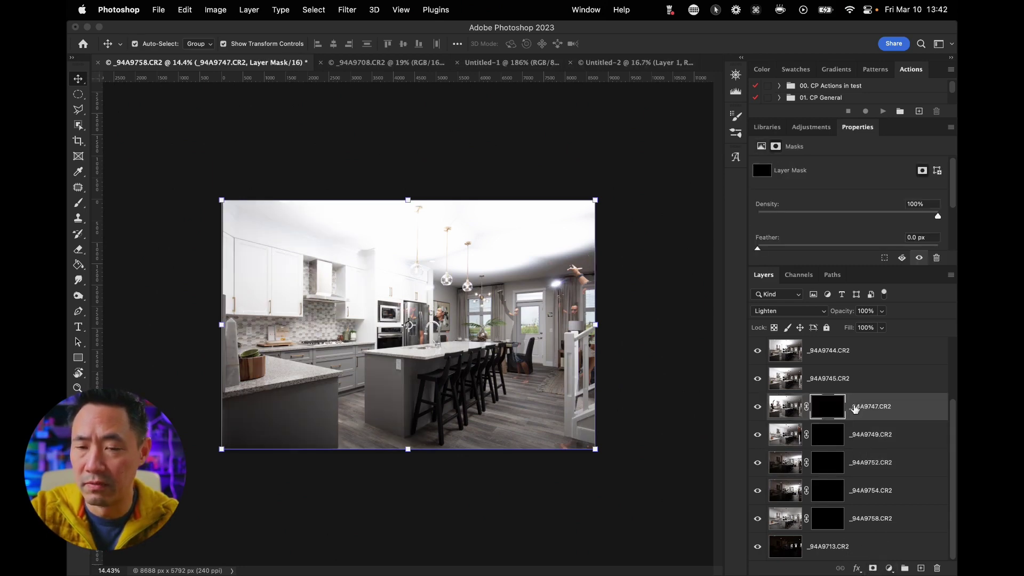
Add inverted black masks to _94A9745 and _94A9744.
click(848, 382)
click(872, 567)
key(super+i)
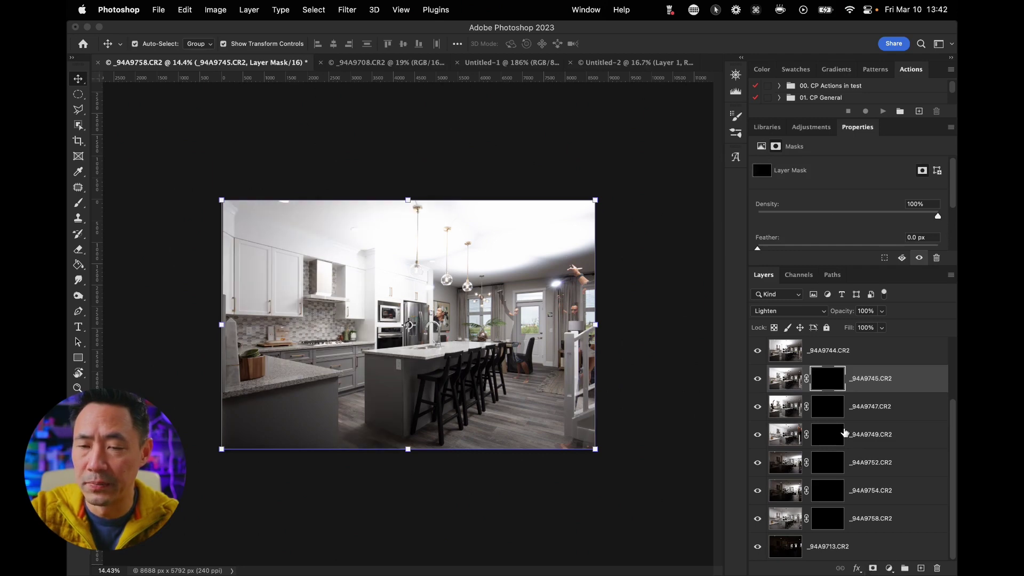
click(830, 348)
click(872, 568)
key(super+i)
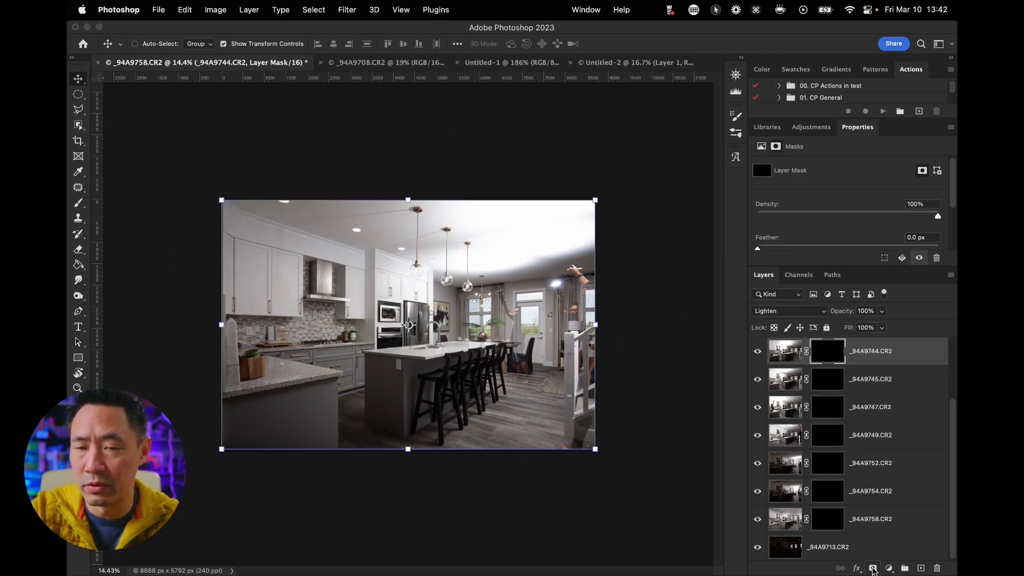
scroll(835, 391, up, 3)
Add inverted black masks to _94A9742 and _94A9741.
click(836, 407)
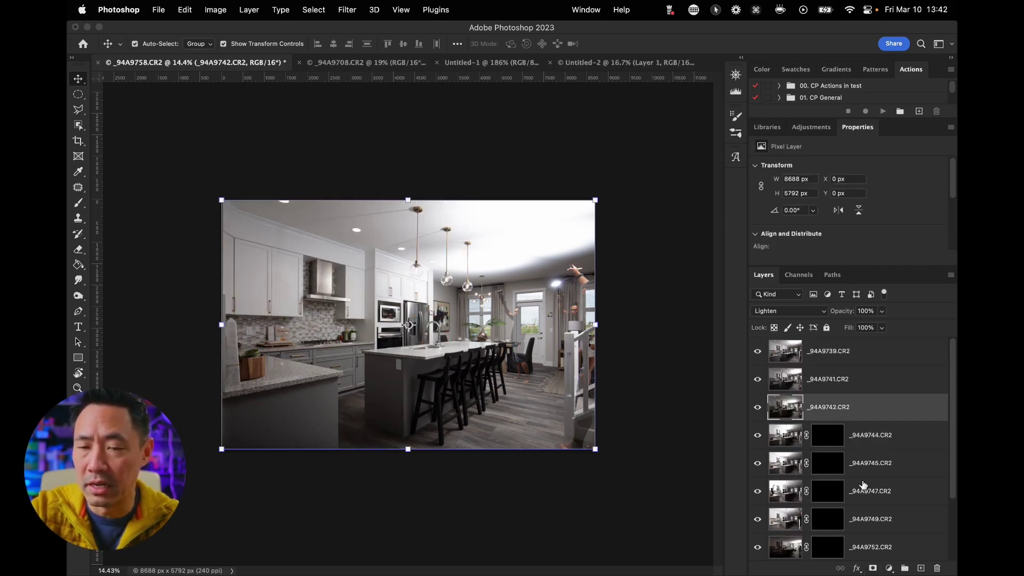
click(872, 567)
key(super+i)
click(843, 380)
click(872, 568)
key(super+i)
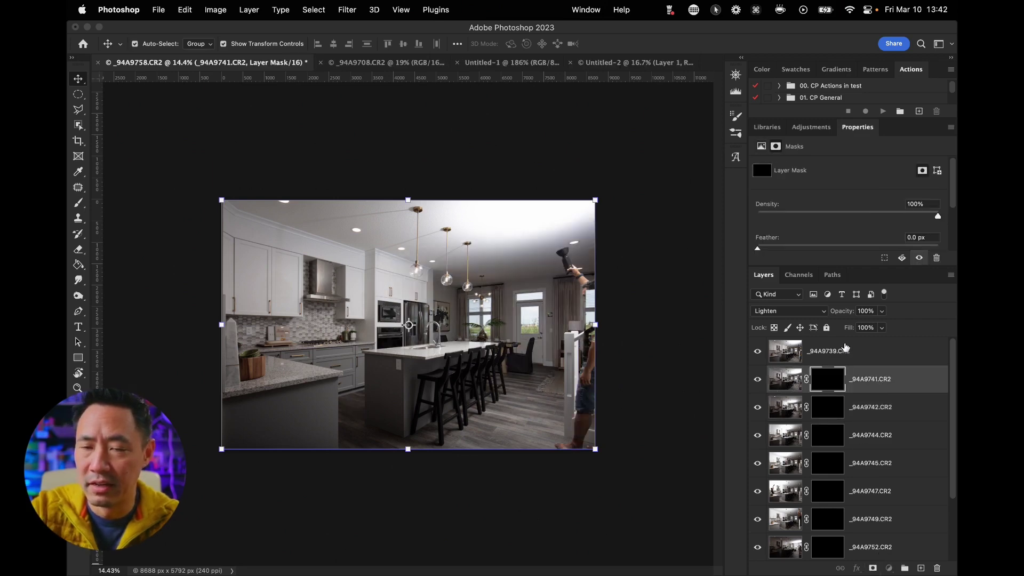
click(846, 349)
Add an inverted black mask to the top layer _94A9739.
right_click(872, 559)
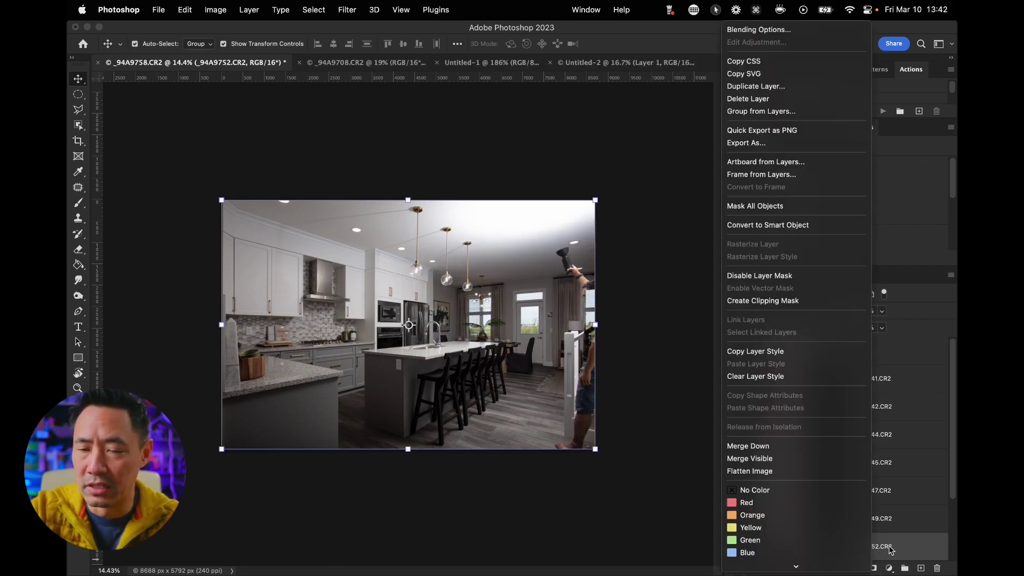
click(891, 550)
click(873, 568)
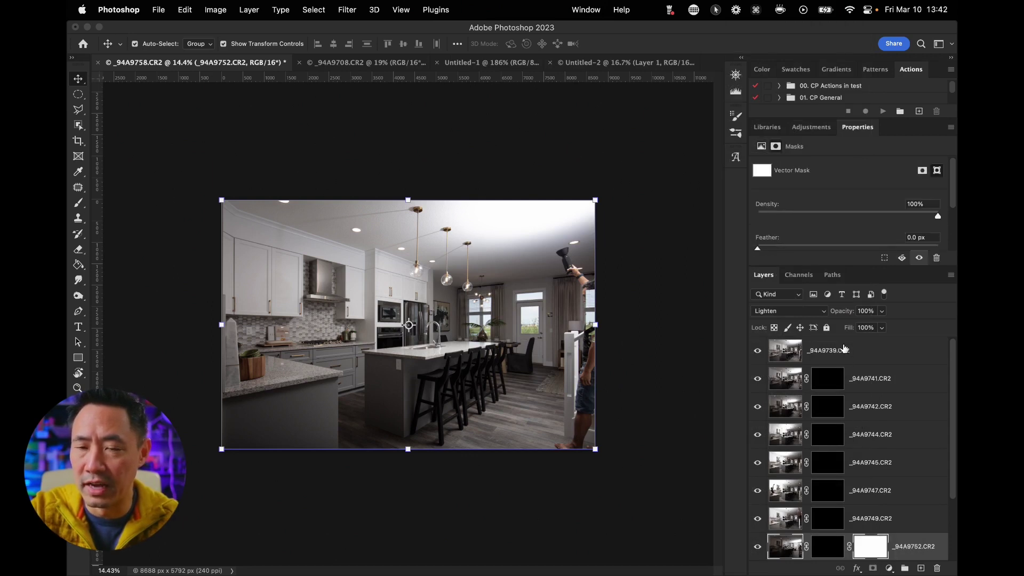
click(843, 349)
click(872, 567)
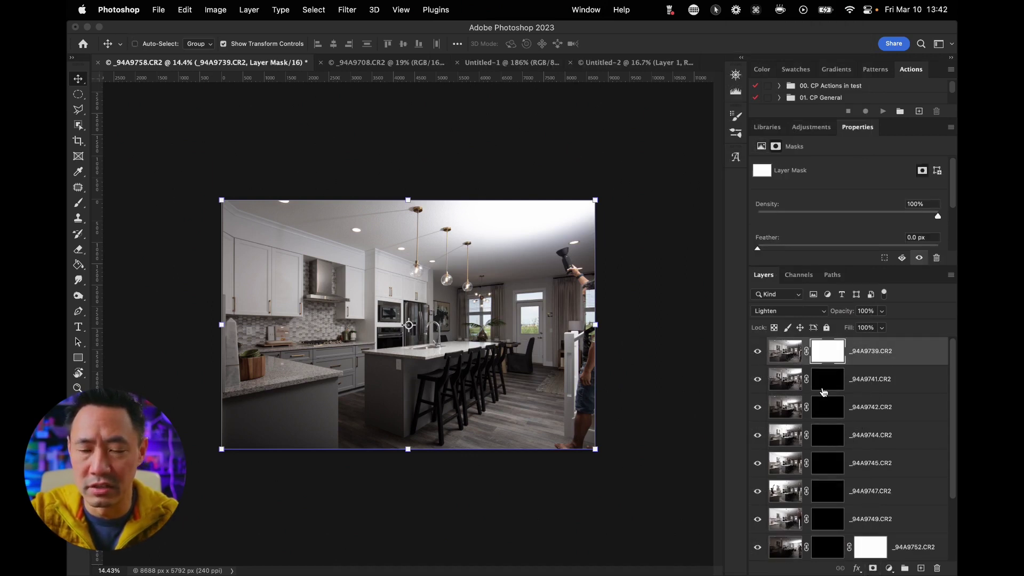
key(super+i)
Delete the extra vector mask from _94A9752 and select the _94A9713 base layer.
click(885, 545)
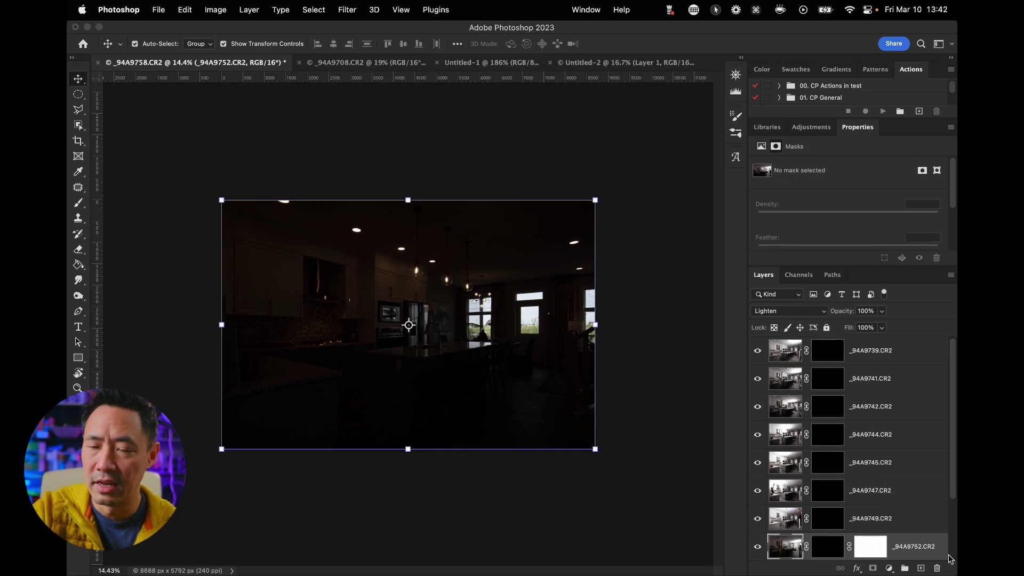
click(938, 569)
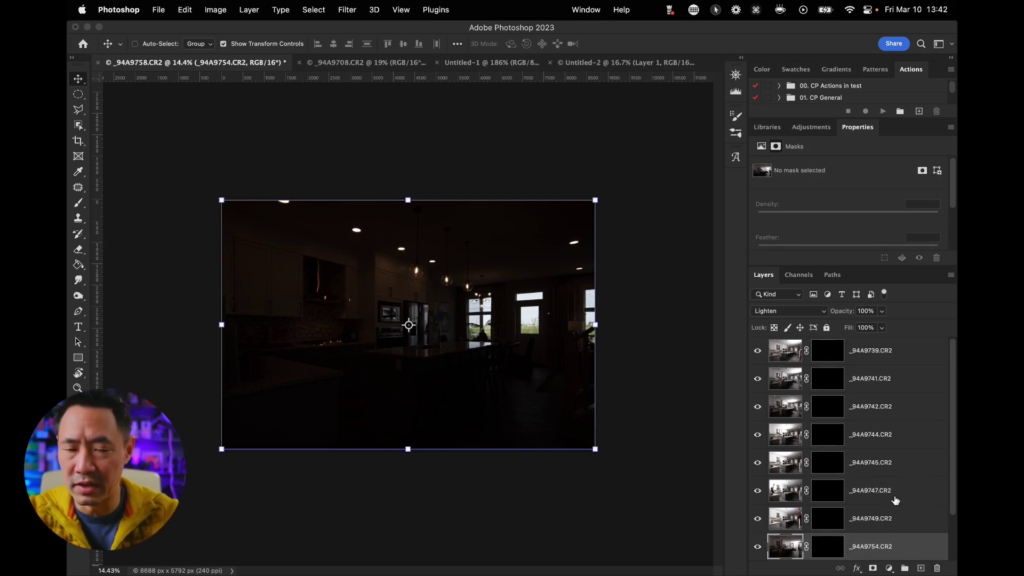
key(super+z)
drag(874, 553, 937, 568)
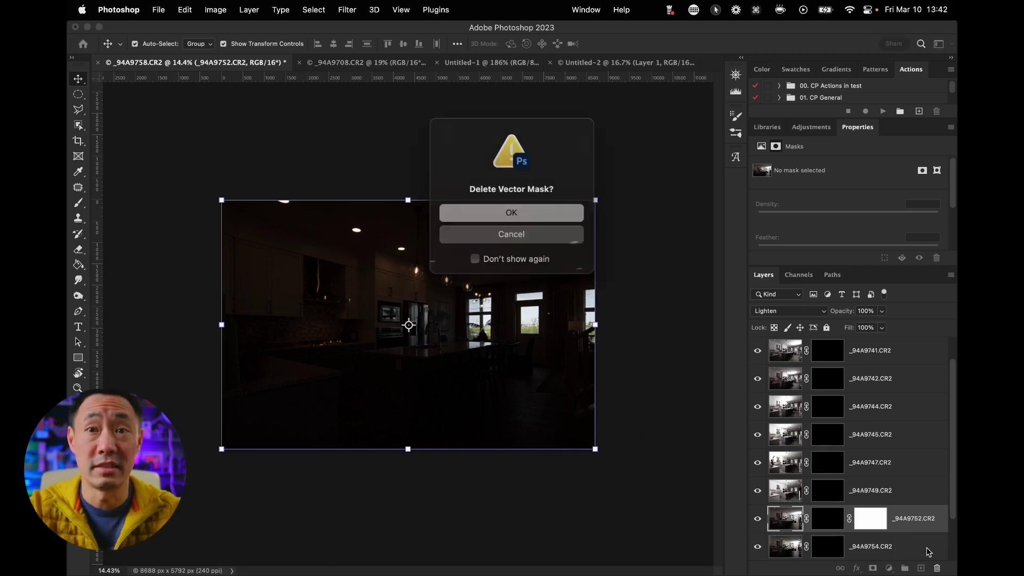
click(541, 217)
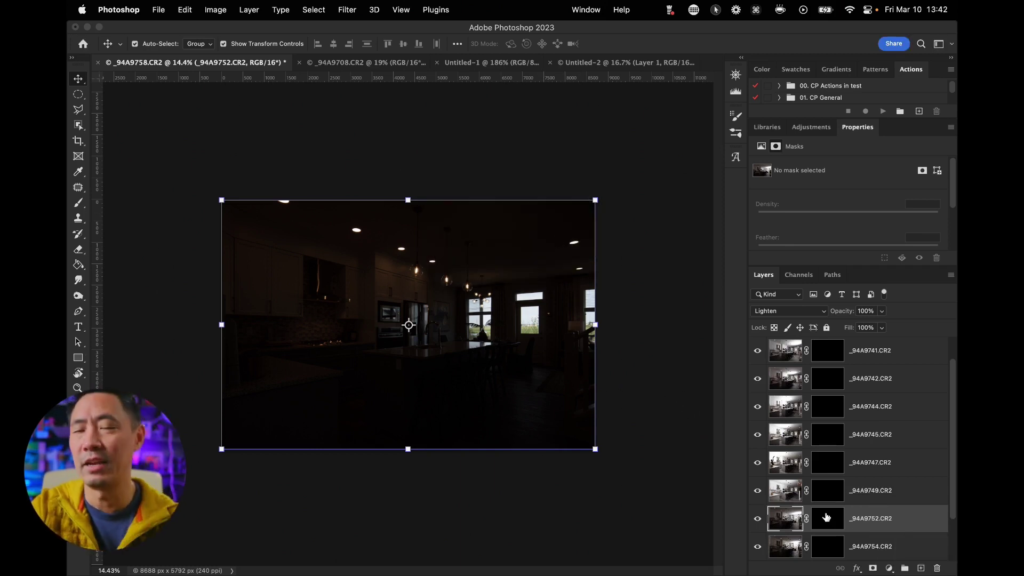
scroll(836, 511, down, 2)
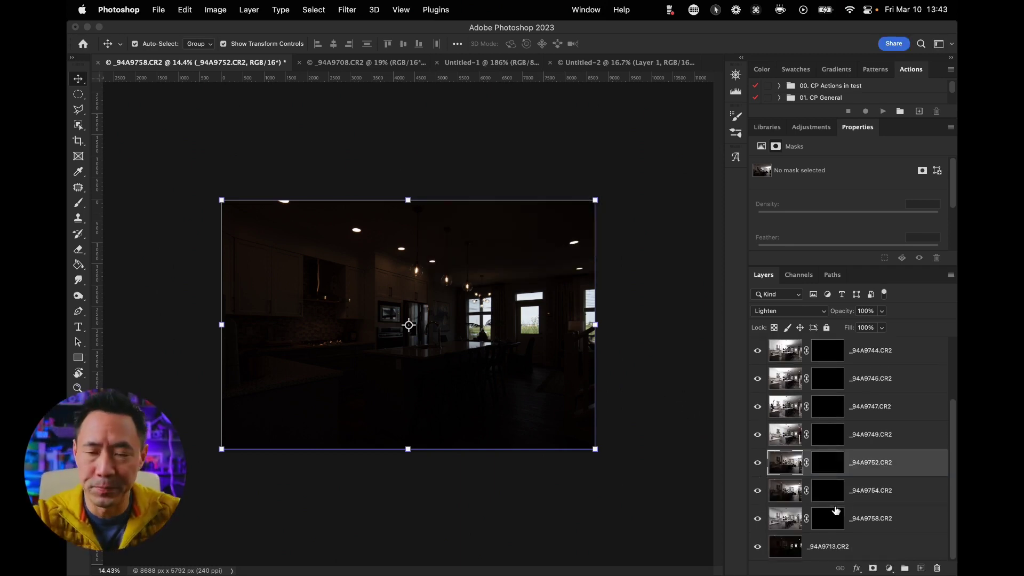
click(784, 548)
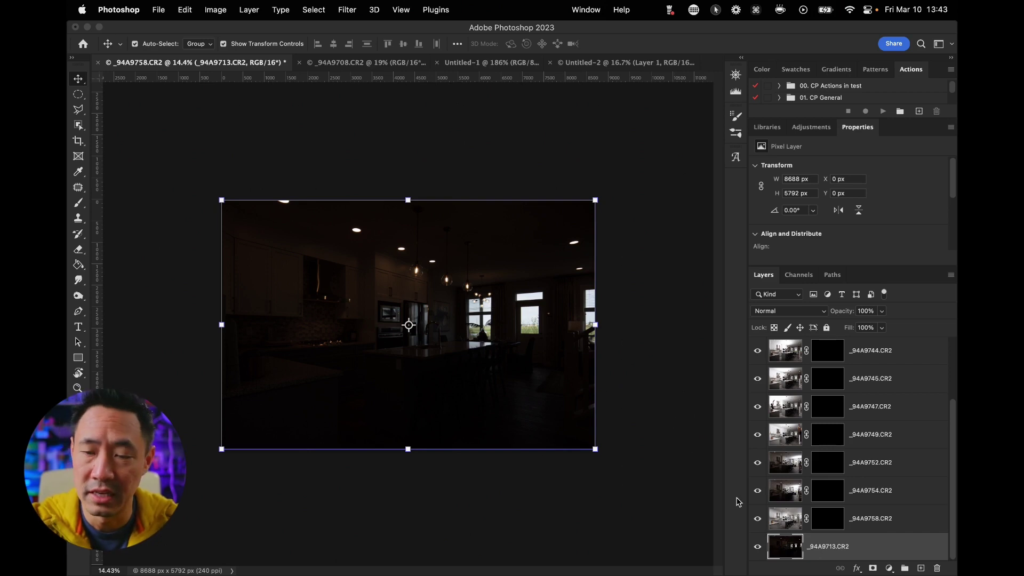
Delete the _94A9758 layer and briefly preview the _94A9754 mask inverted.
click(828, 519)
key(Delete)
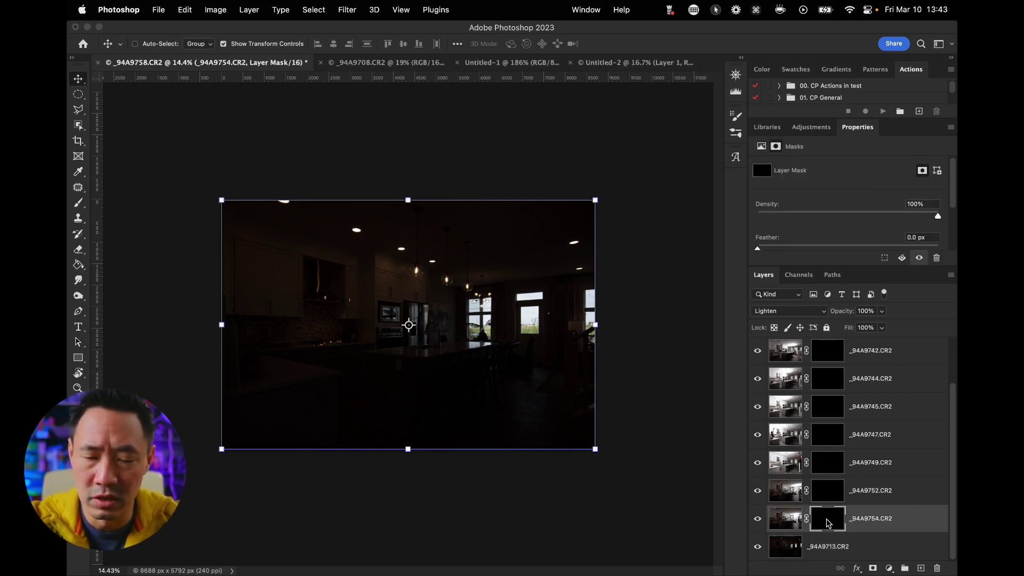
key(super+i)
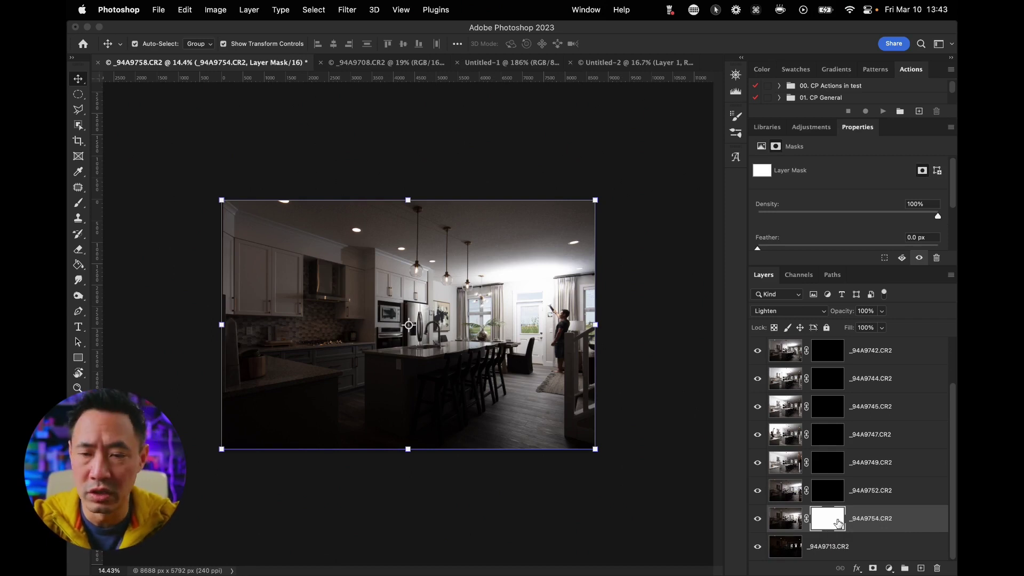
key(super+i)
With a 2100 brush, paint light through the _94A9754 mask around the fridge and lower-left counter.
key(b)
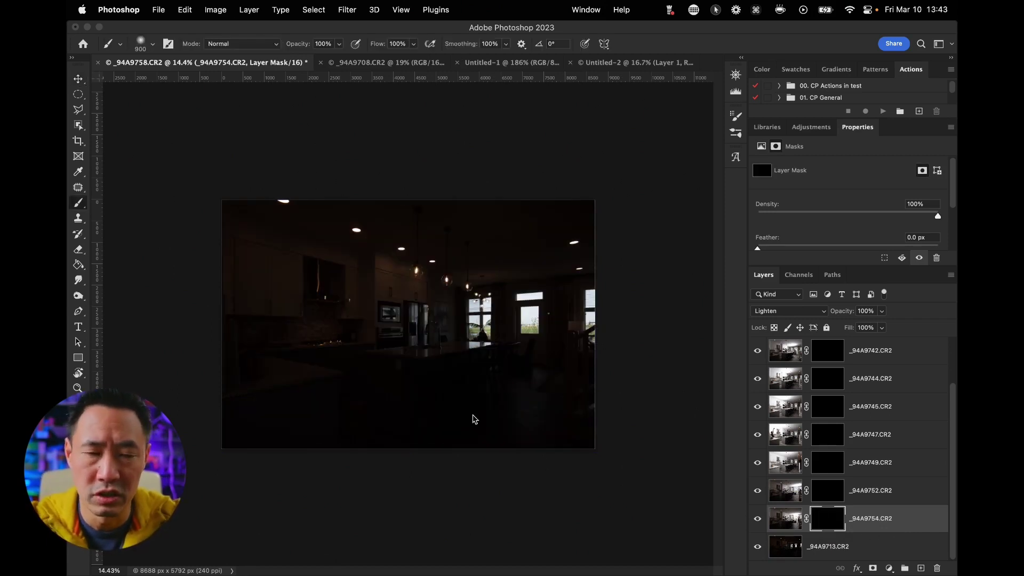
key(bracketright)
key(bracketright)
key(bracketright)
key(bracketright)
key(bracketright)
key(bracketright)
key(bracketright)
key(bracketright)
key(bracketright)
key(bracketright)
key(bracketright)
key(bracketright)
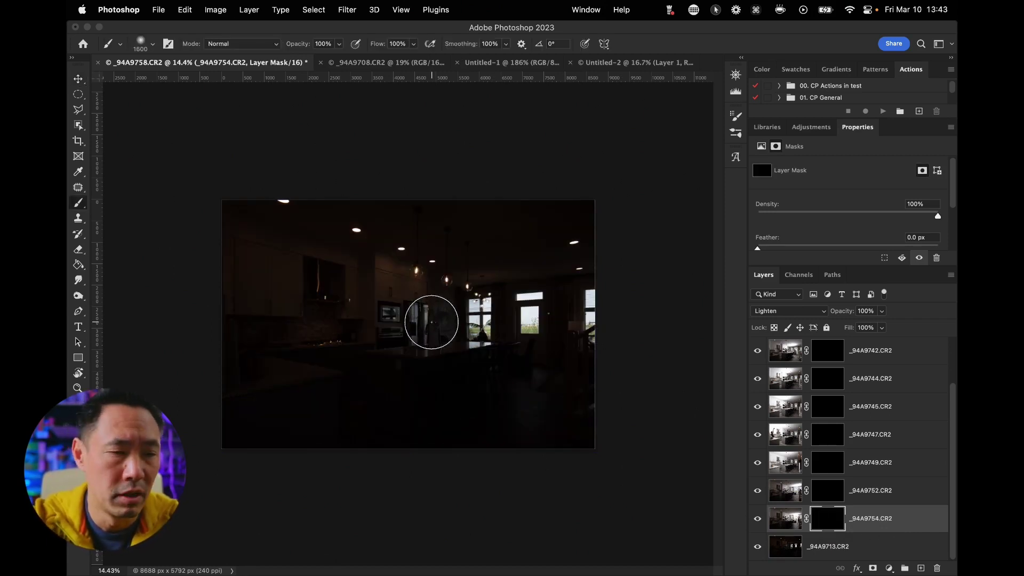
click(400, 313)
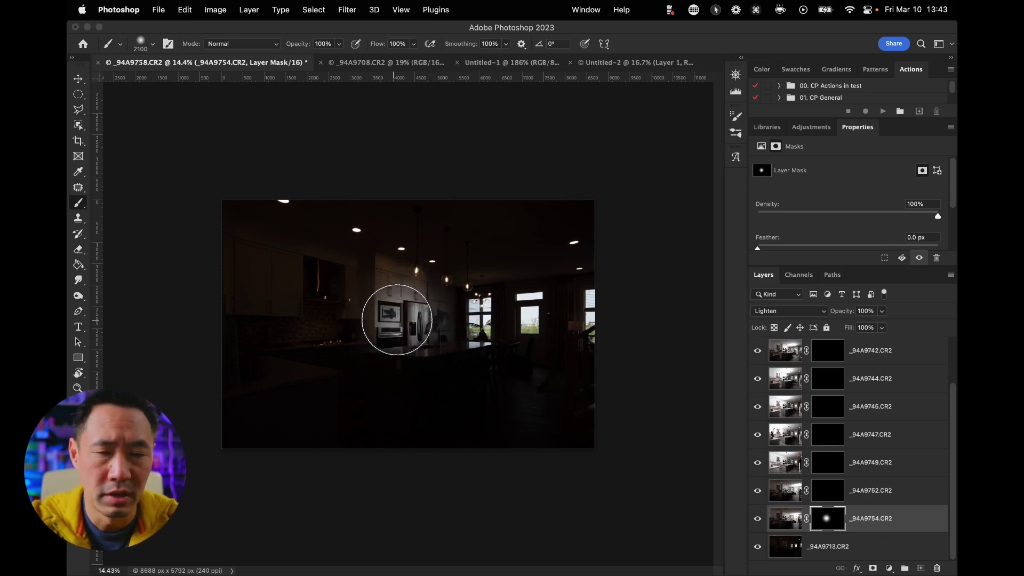
click(418, 300)
mouse_move(385, 328)
mouse_down()
mouse_move(380, 391)
mouse_move(405, 324)
mouse_move(355, 364)
mouse_move(372, 352)
mouse_up()
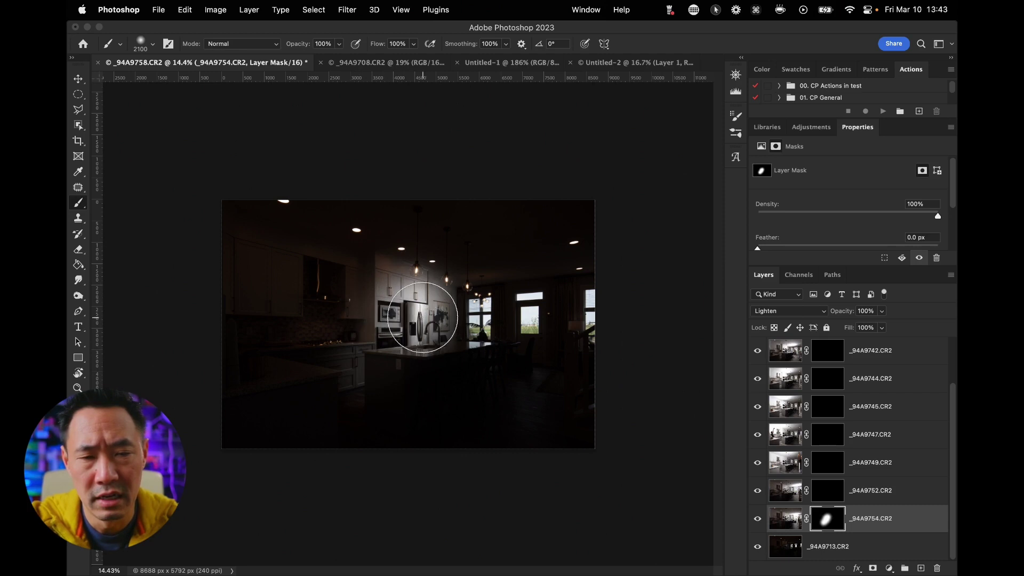
click(425, 315)
mouse_move(319, 386)
mouse_down()
mouse_move(359, 361)
mouse_move(269, 405)
mouse_move(310, 423)
mouse_up()
Paint the _94A9752 mask over the floor, then island and cabinets at brush 2500 and 50% opacity.
click(841, 493)
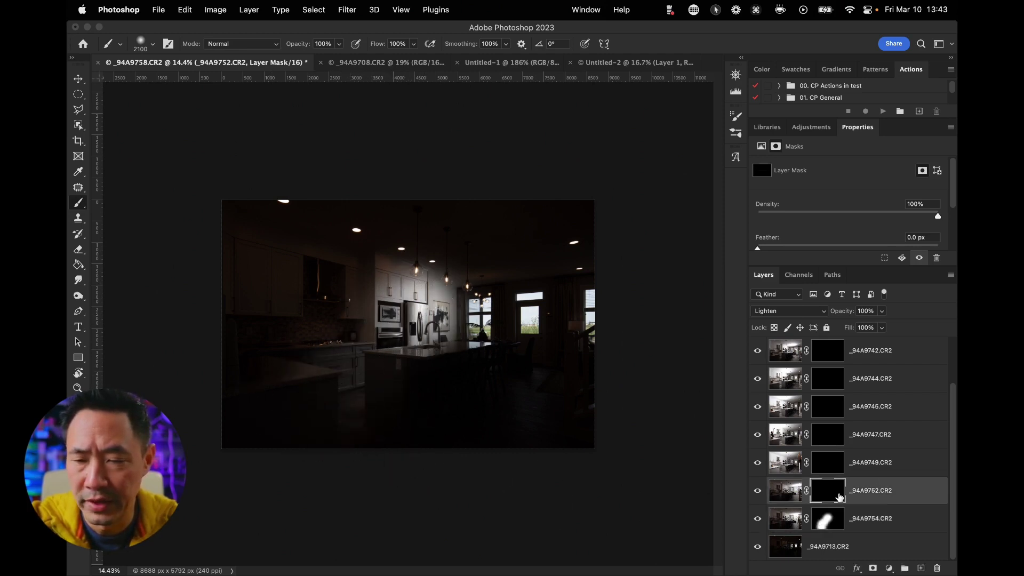
key(super+i)
key(super+i)
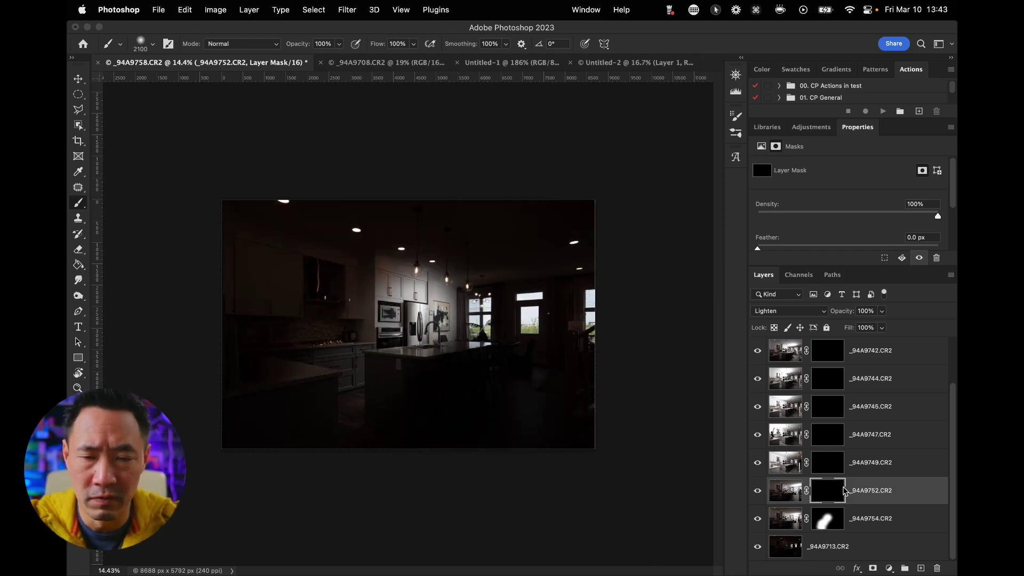
mouse_move(538, 407)
mouse_down()
mouse_move(469, 480)
mouse_move(521, 448)
mouse_move(494, 427)
mouse_move(434, 464)
mouse_up()
key(bracketright)
key(bracketright)
key(bracketright)
key(bracketright)
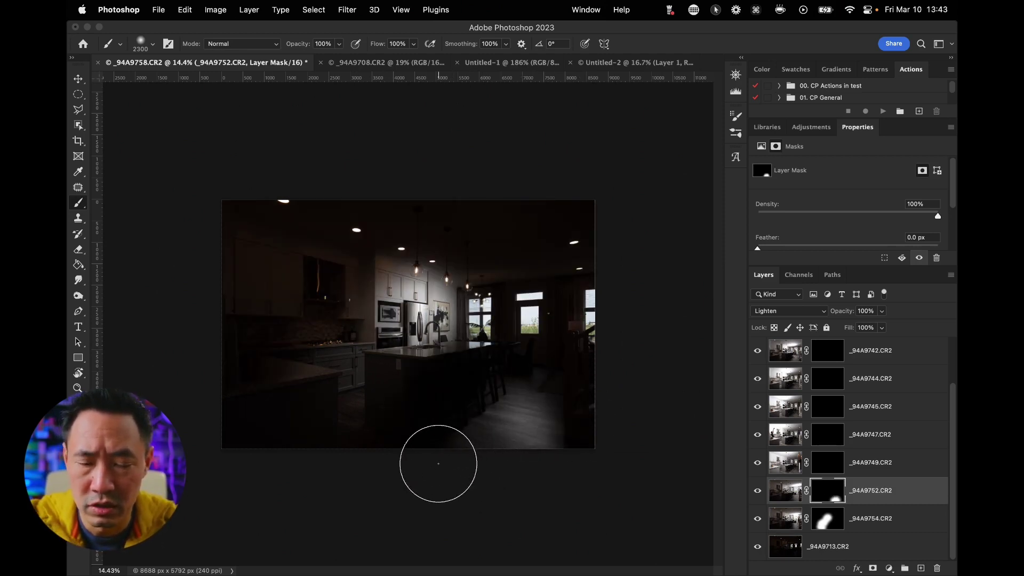
key(5)
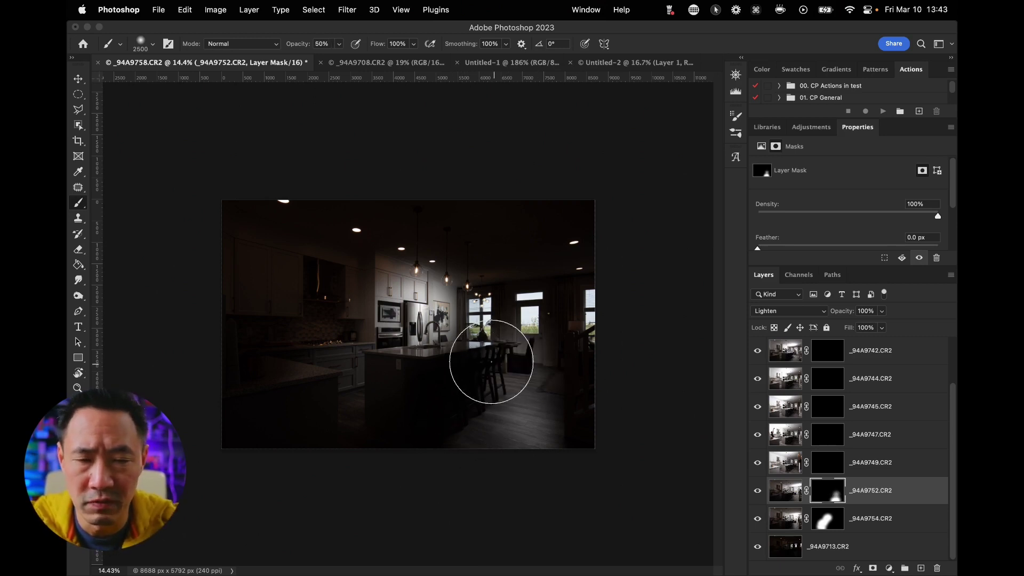
drag(495, 362, 491, 365)
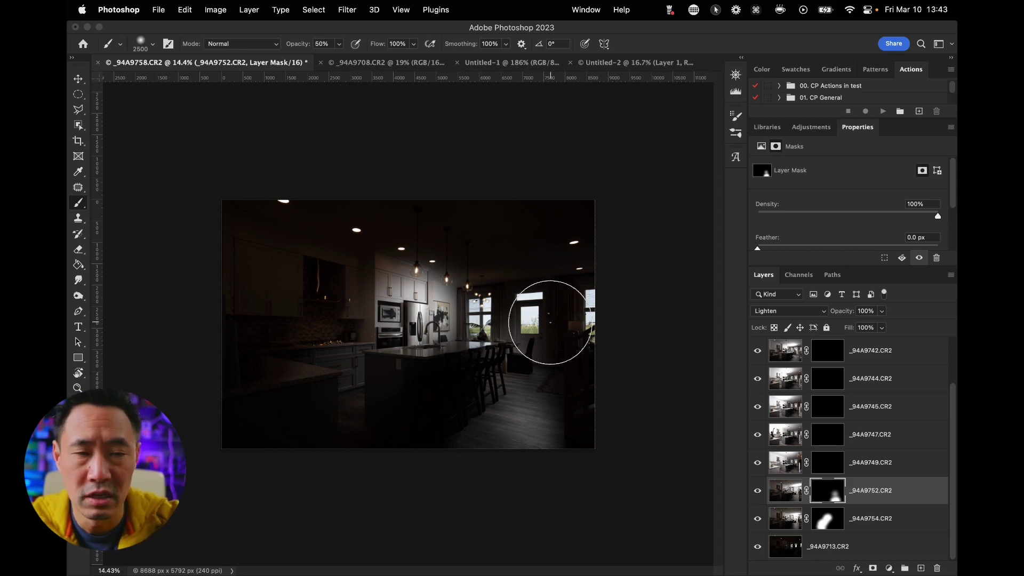
mouse_move(323, 343)
mouse_down()
mouse_move(366, 338)
mouse_move(290, 361)
mouse_move(339, 325)
mouse_move(337, 303)
mouse_up()
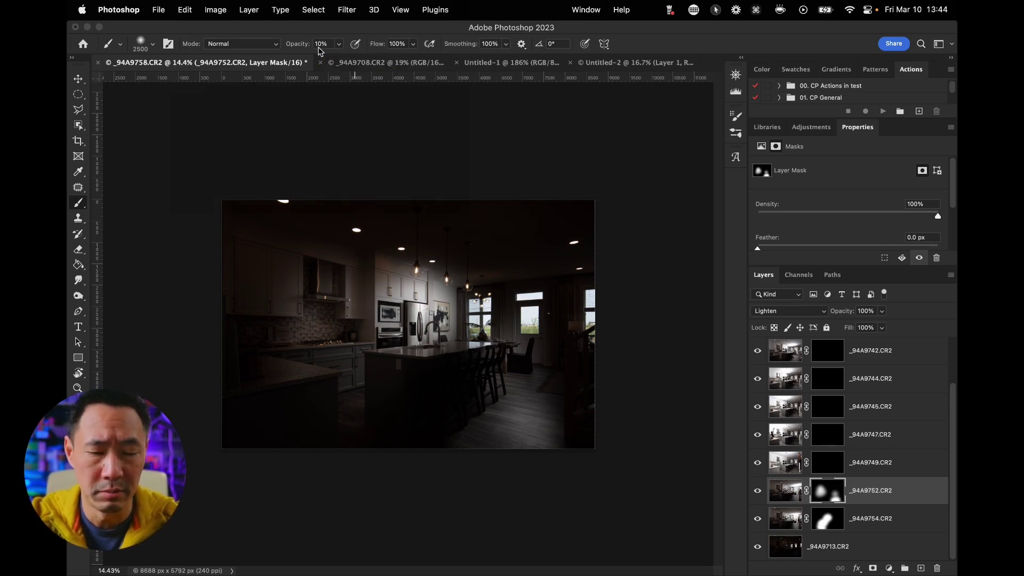
key(2)
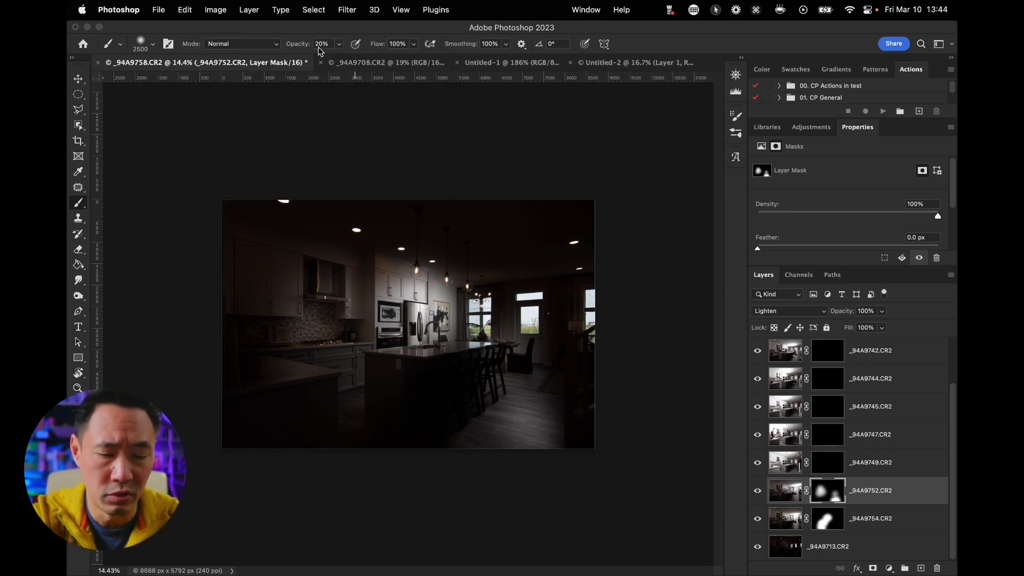
drag(318, 50, 334, 51)
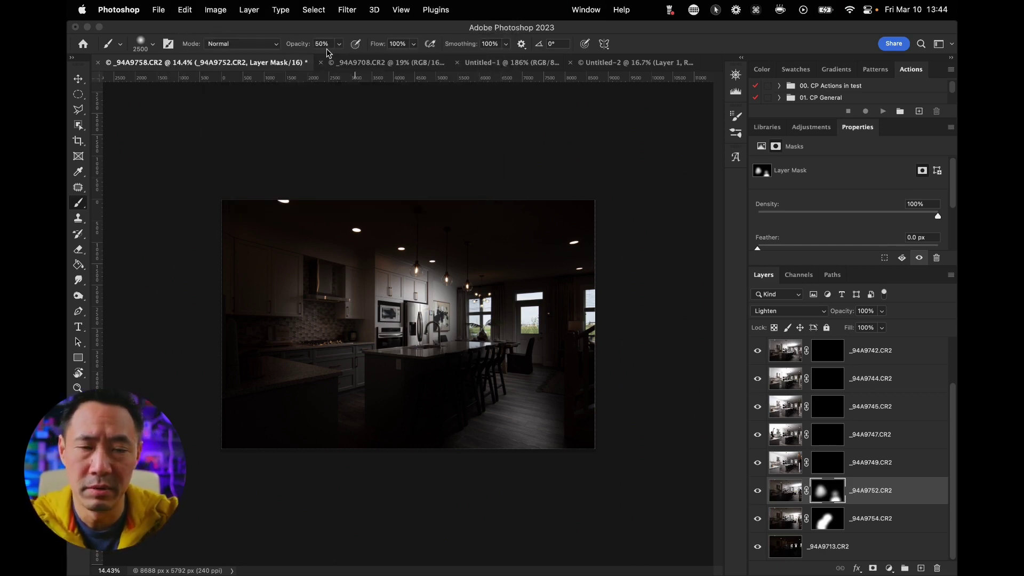
click(822, 473)
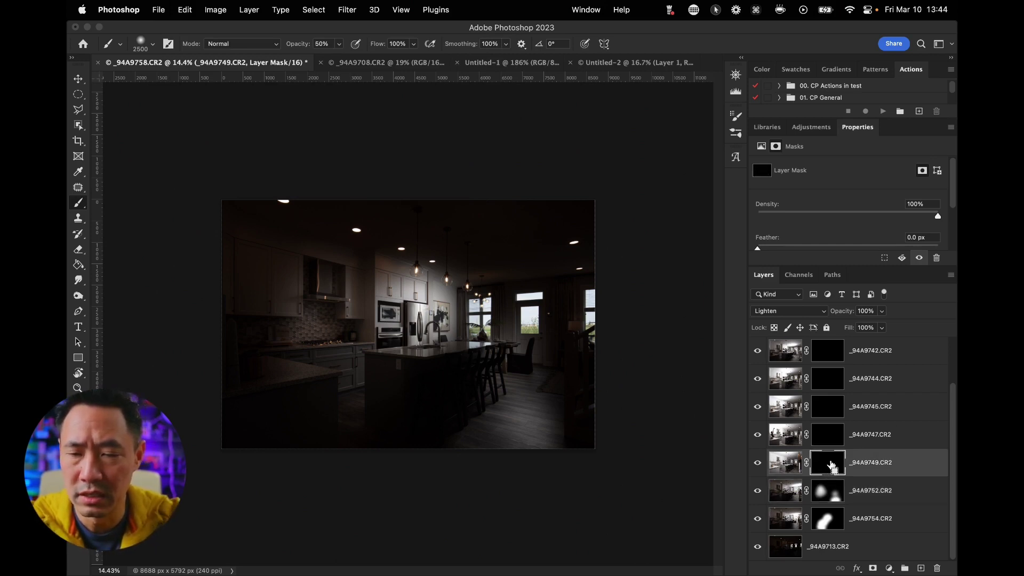
Toggle the _94A9749 and _94A9747 masks off and on to preview their light.
shift+click(831, 465)
shift+click(831, 464)
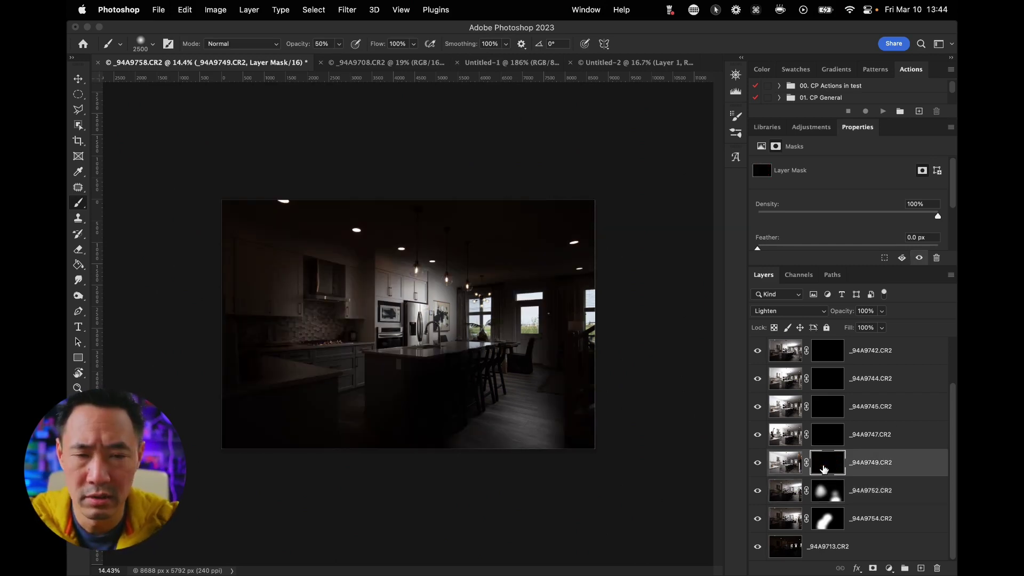
shift+click(830, 438)
shift+click(830, 439)
shift+click(830, 438)
shift+click(830, 438)
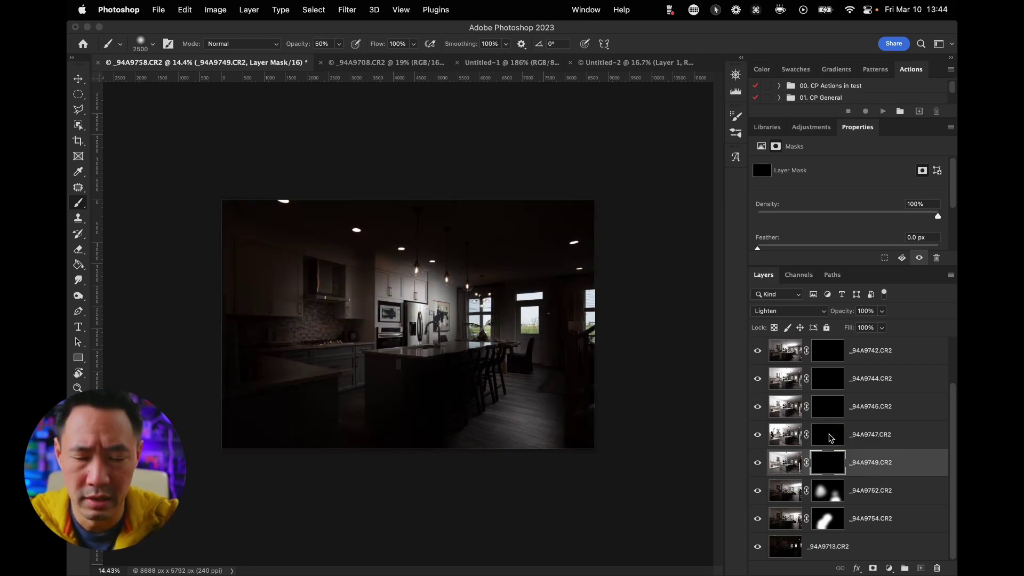
Paint _94A9749 light around the back door and island, then across the room at 100% opacity, brush 2600.
click(536, 322)
mouse_move(496, 312)
mouse_down()
mouse_move(466, 277)
mouse_move(427, 283)
mouse_move(426, 341)
mouse_move(501, 336)
mouse_move(555, 297)
mouse_move(585, 297)
mouse_move(549, 331)
mouse_move(586, 318)
mouse_up()
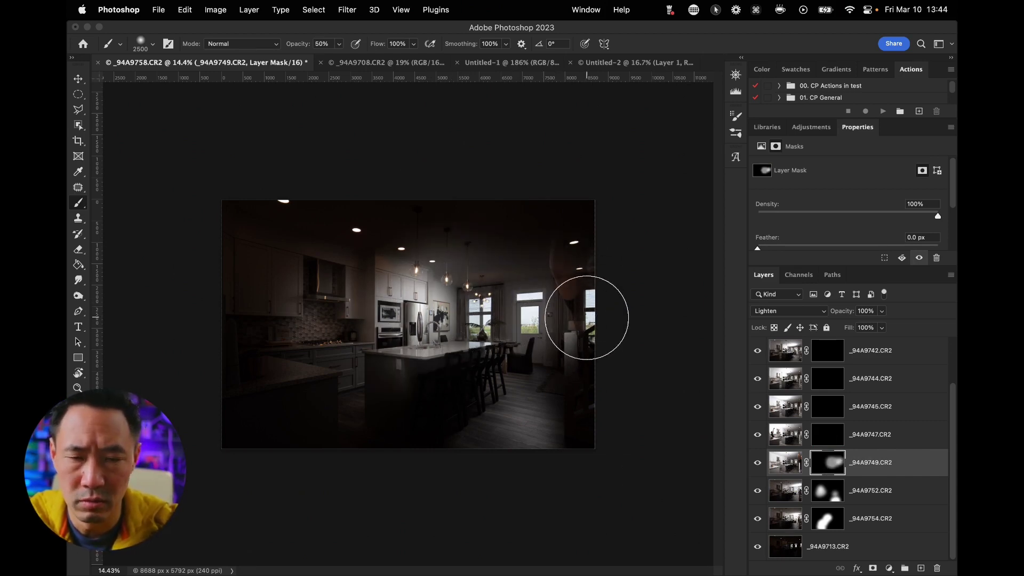
key(0)
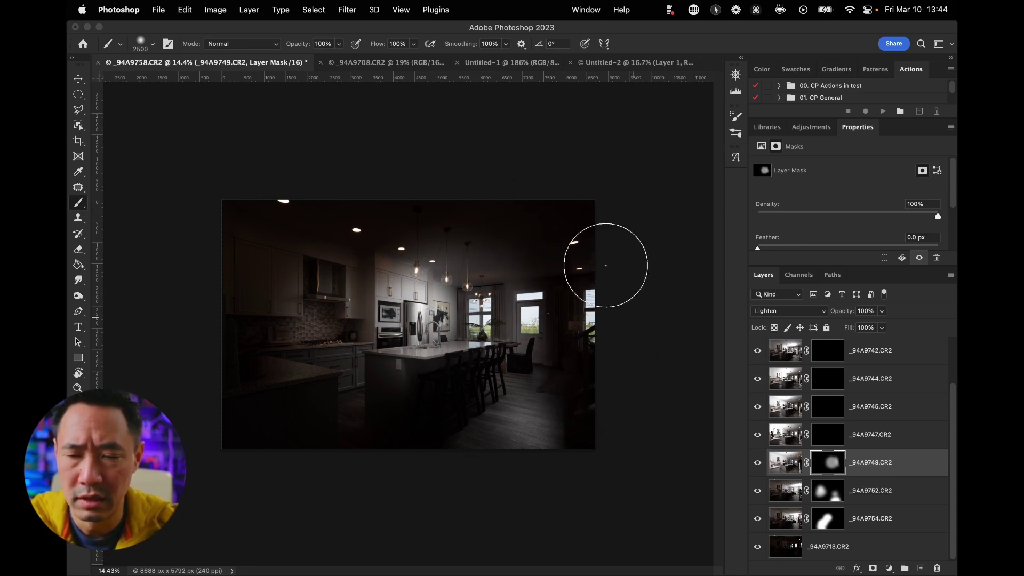
key(bracketright)
key(bracketright)
key(bracketright)
key(bracketright)
key(bracketright)
key(bracketright)
key(bracketright)
key(bracketright)
key(bracketright)
key(bracketright)
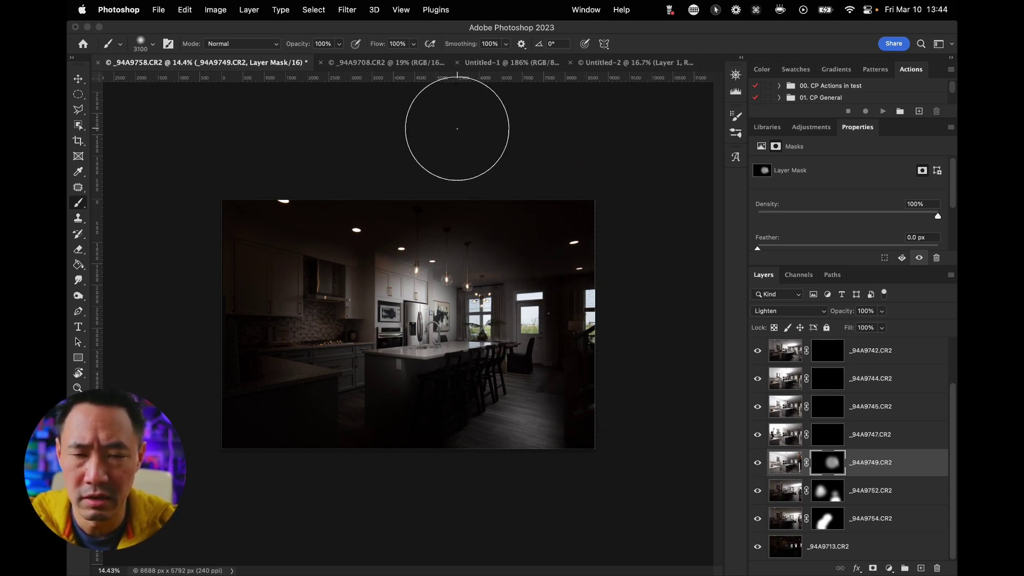
mouse_move(522, 208)
mouse_down()
mouse_move(510, 243)
mouse_move(411, 235)
mouse_move(363, 212)
mouse_move(624, 286)
mouse_up()
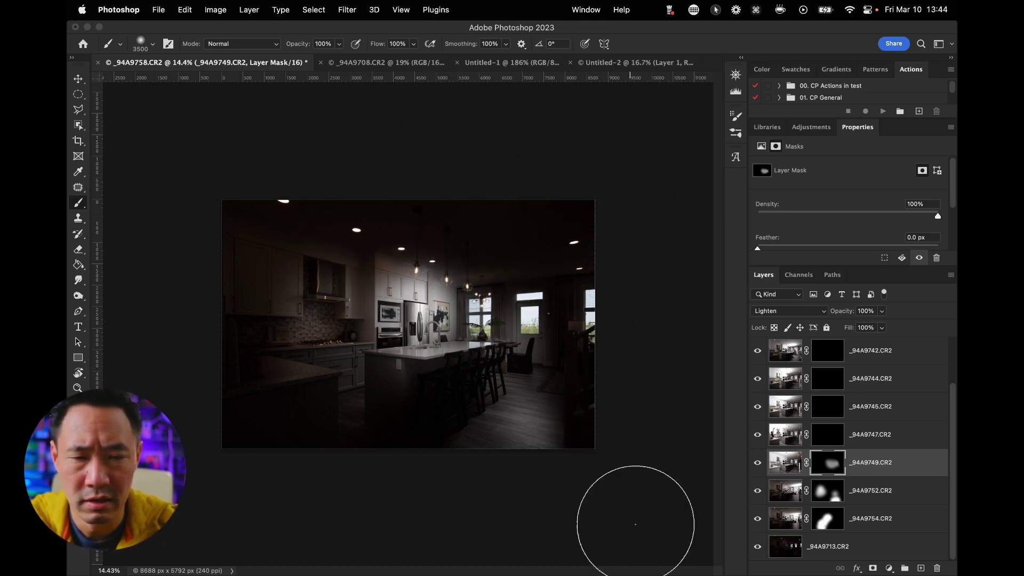
click(828, 437)
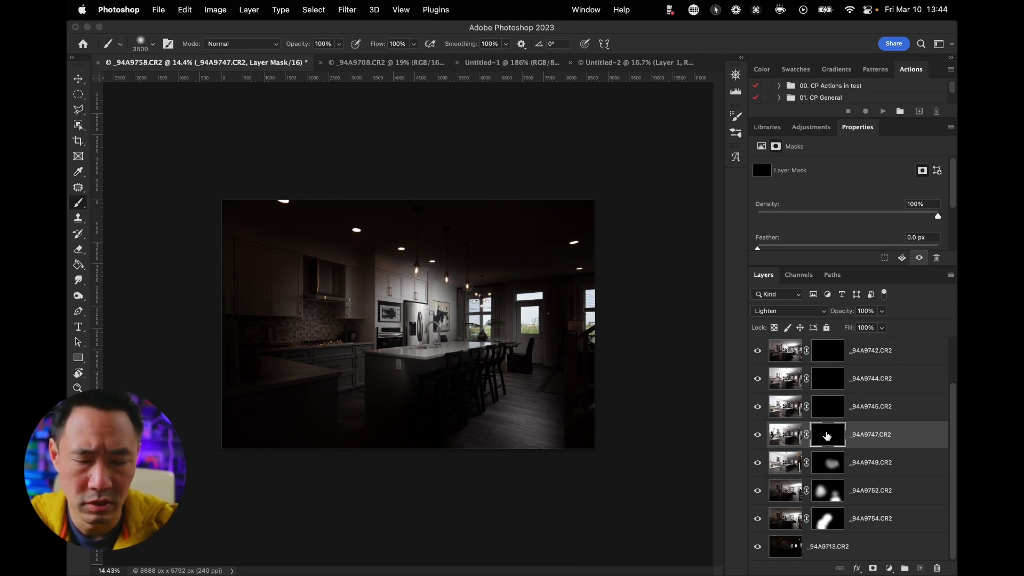
Paint _94A9747 light onto the island and fridge at 30% then 20% opacity.
shift+click(825, 437)
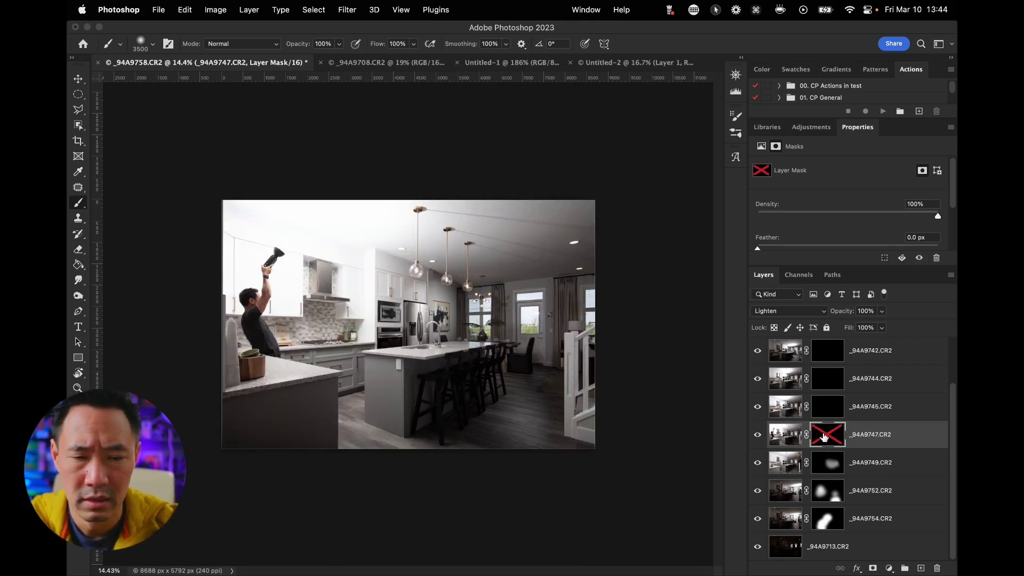
shift+click(824, 437)
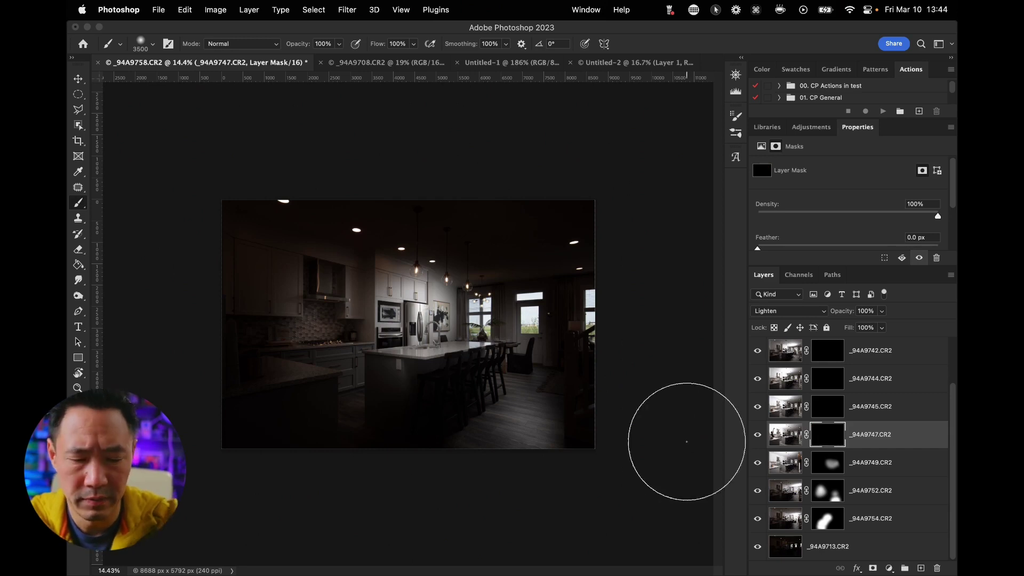
key(3)
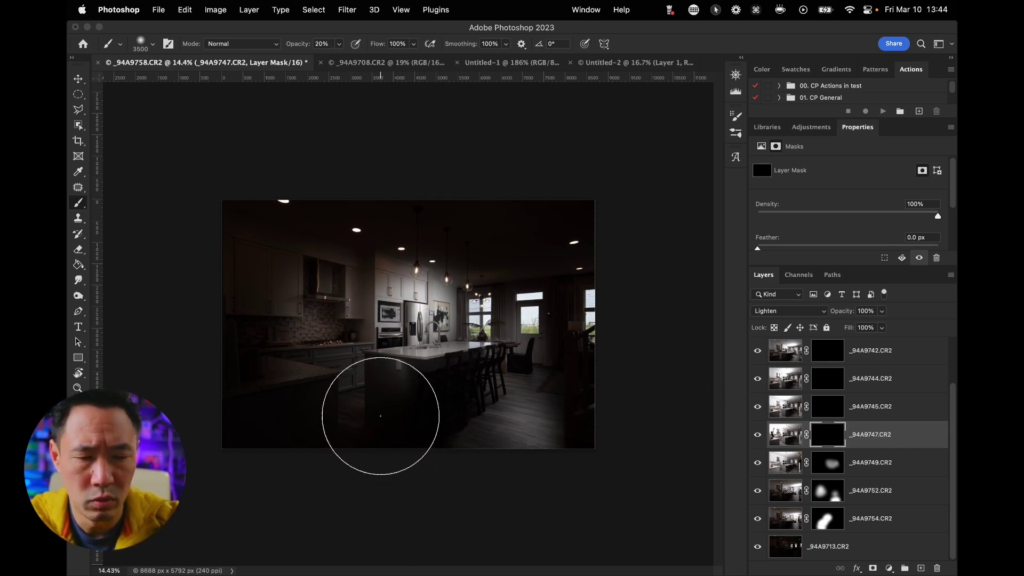
drag(377, 418, 400, 411)
key(2)
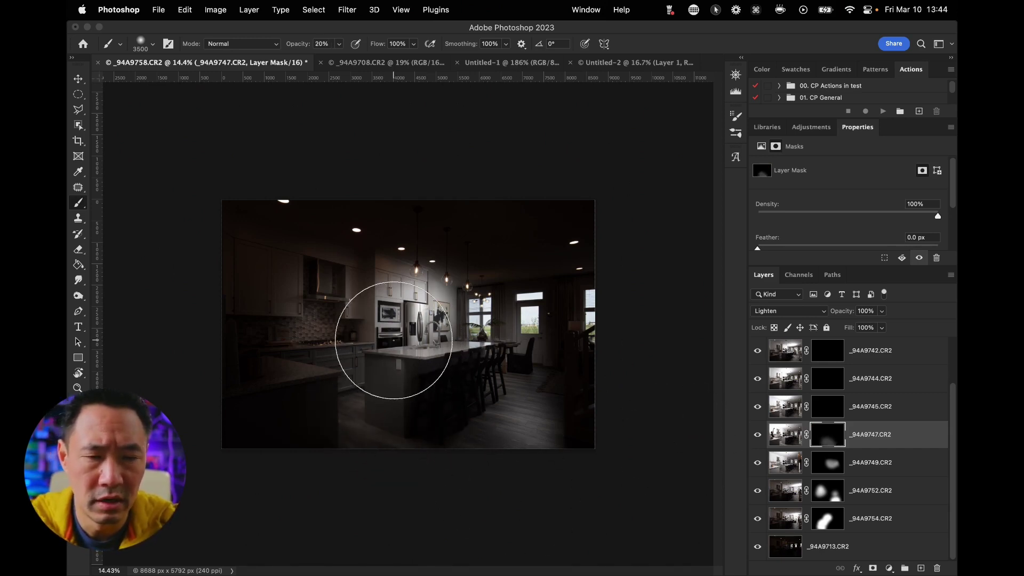
drag(389, 343, 389, 327)
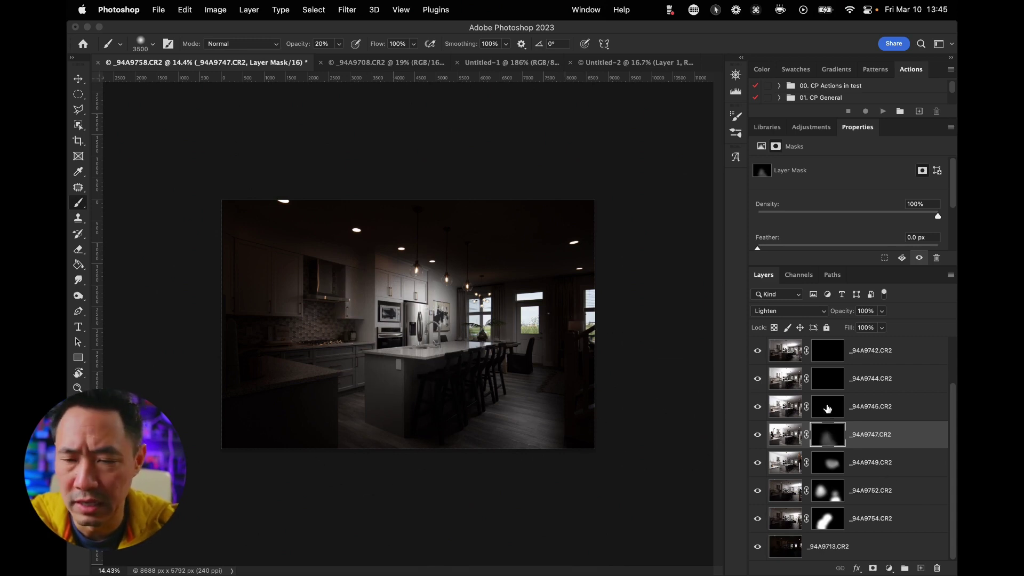
Paint _94A9745 light onto the right windows, staircase and lower middle, undoing a ceiling stroke.
click(828, 408)
shift+click(817, 409)
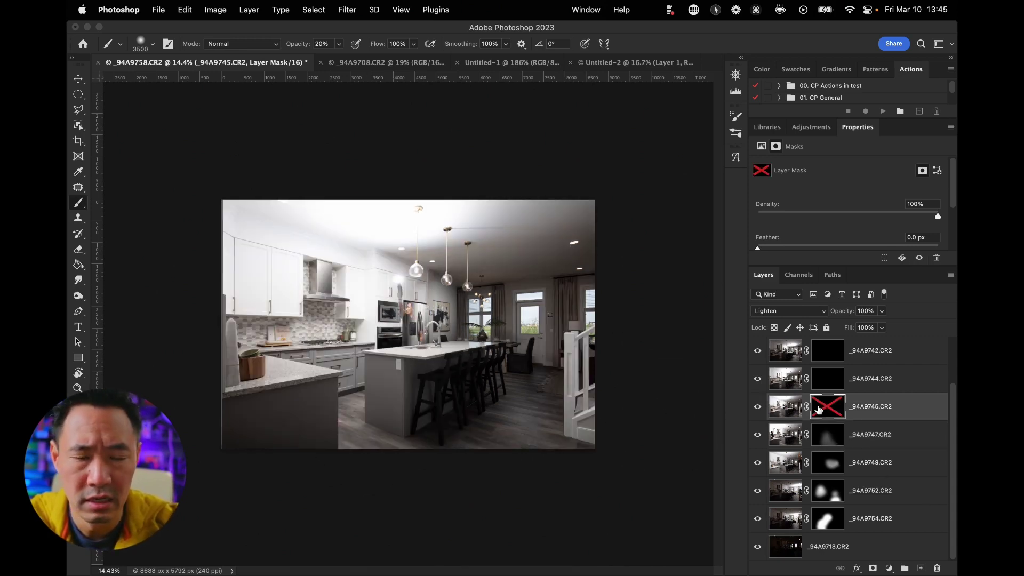
shift+click(819, 409)
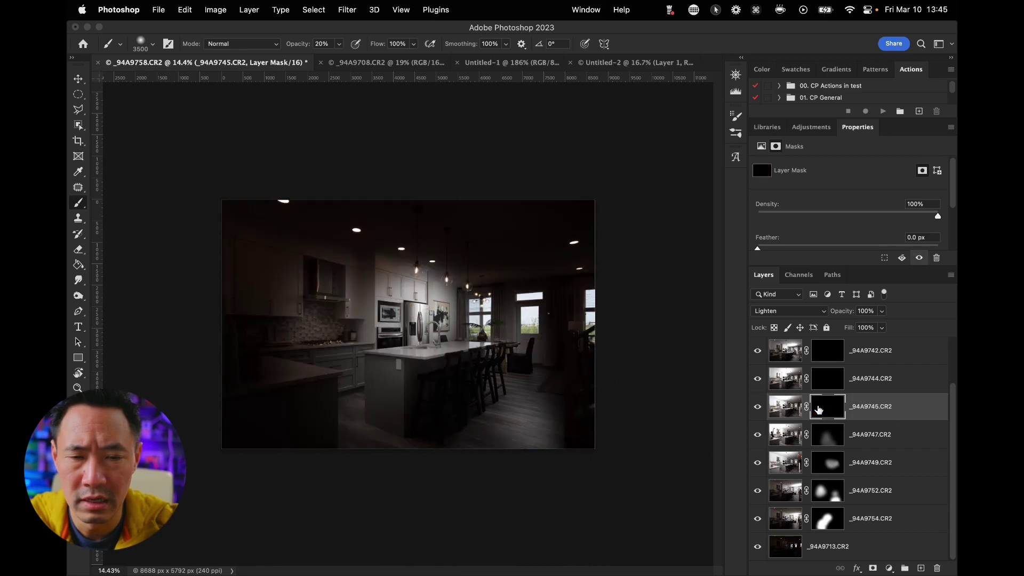
mouse_move(529, 324)
mouse_down()
mouse_move(573, 318)
mouse_move(574, 506)
mouse_up()
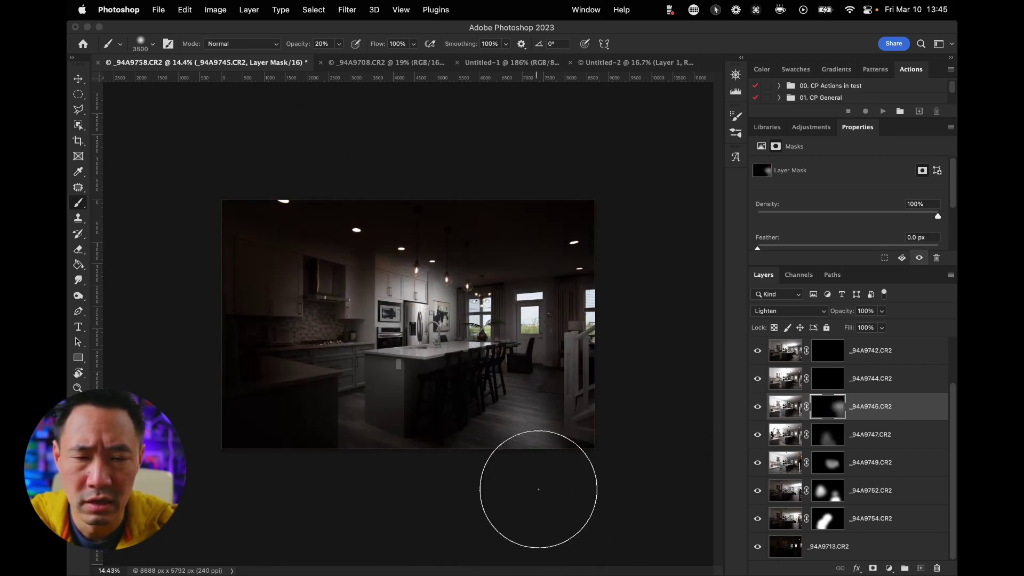
drag(469, 480, 427, 418)
drag(455, 233, 565, 267)
key(super+z)
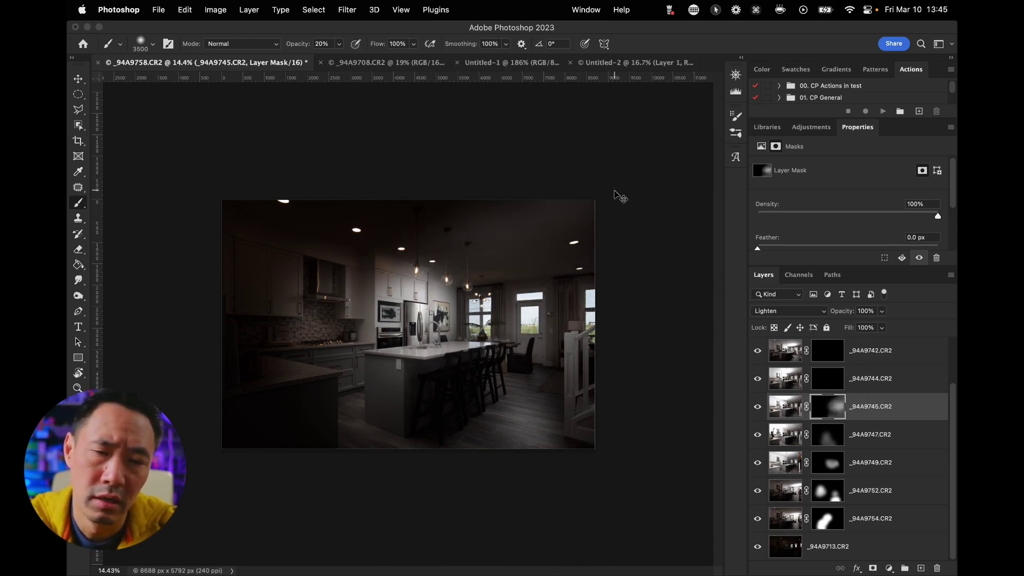
On the _94A9744 mask, paint faint 10% light on the lower-left counter, discarding an upper stroke.
click(815, 385)
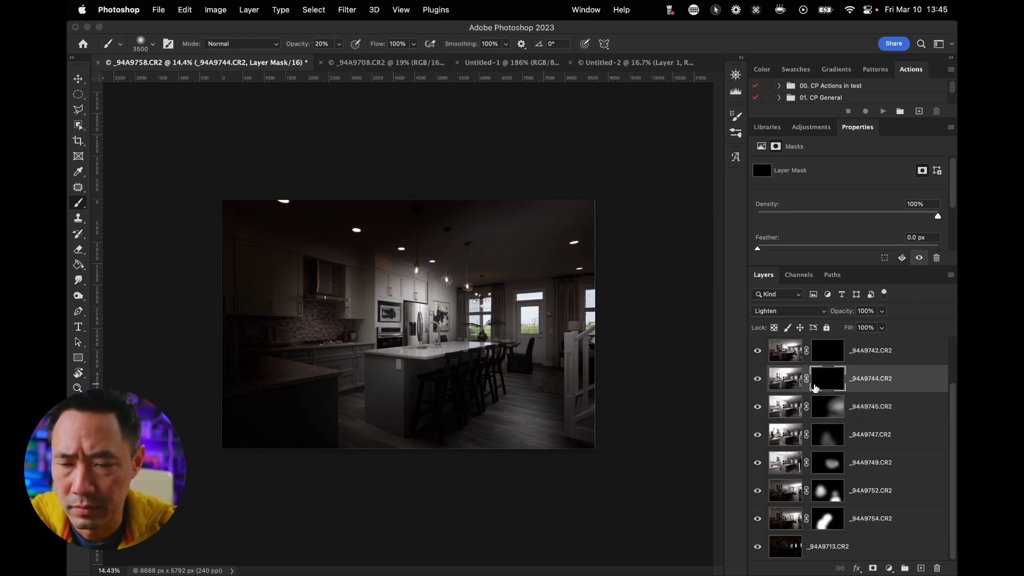
drag(372, 183, 250, 213)
key(super+z)
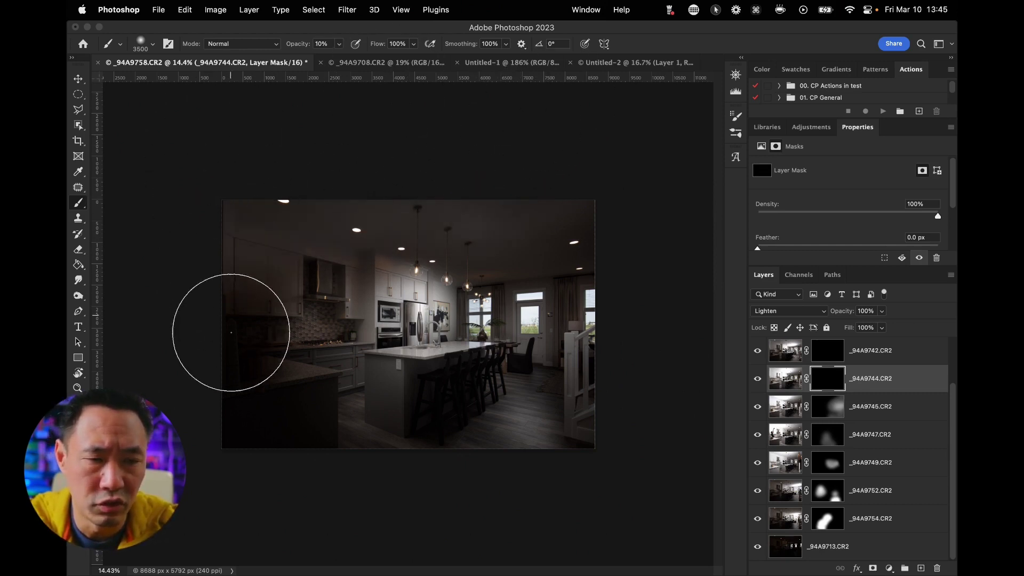
mouse_move(185, 443)
mouse_down()
mouse_move(266, 402)
mouse_move(272, 453)
mouse_up()
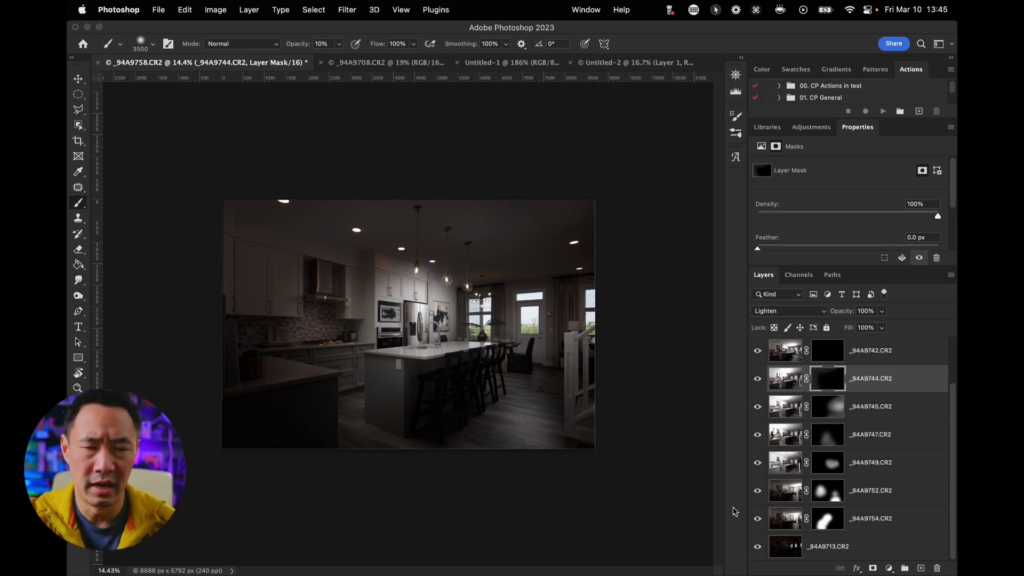
scroll(872, 412, up, 2)
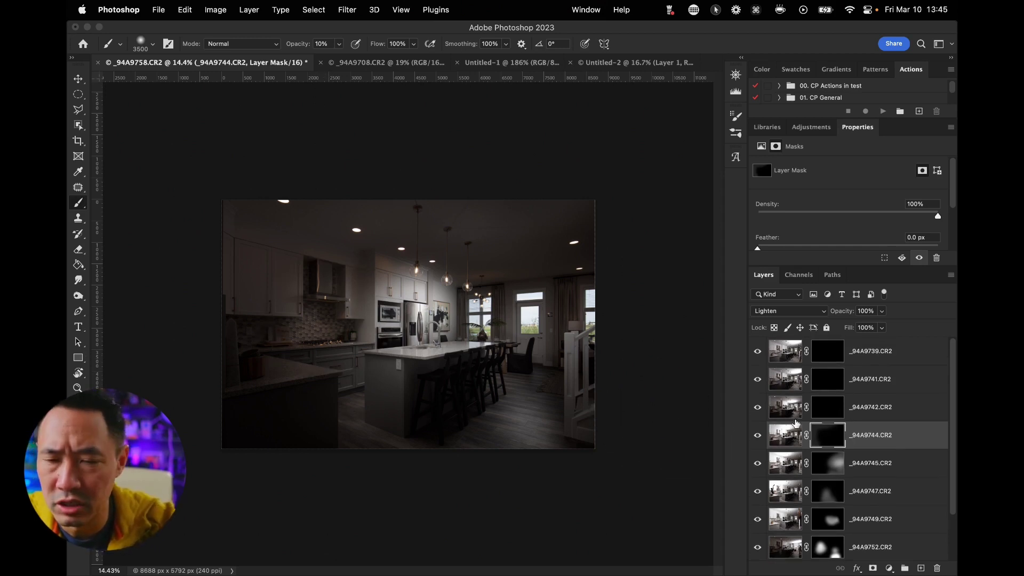
Paint 50%-opacity _94A9741 light onto the backsplash, cabinets, island, stools and floor.
click(824, 382)
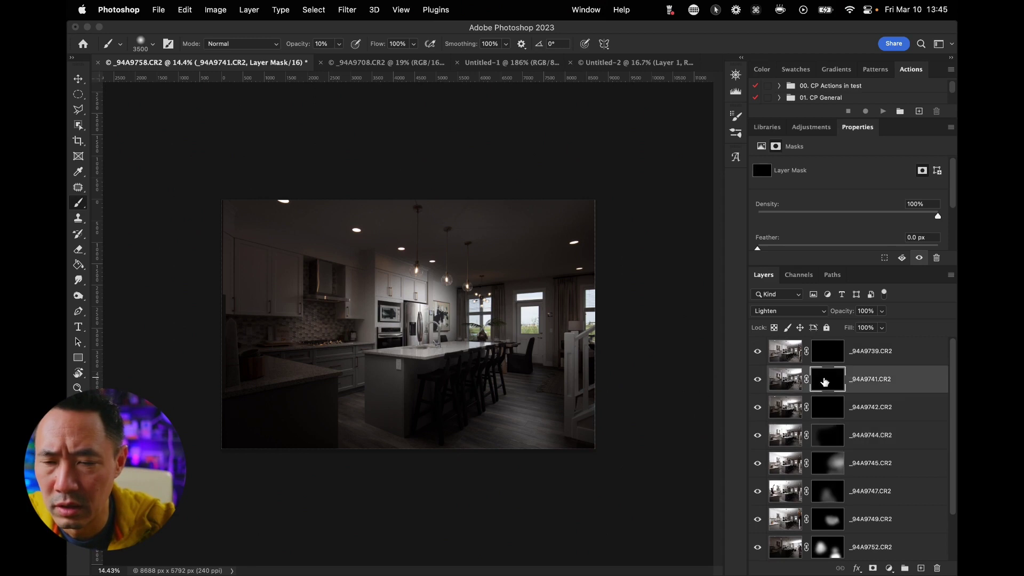
shift+click(834, 385)
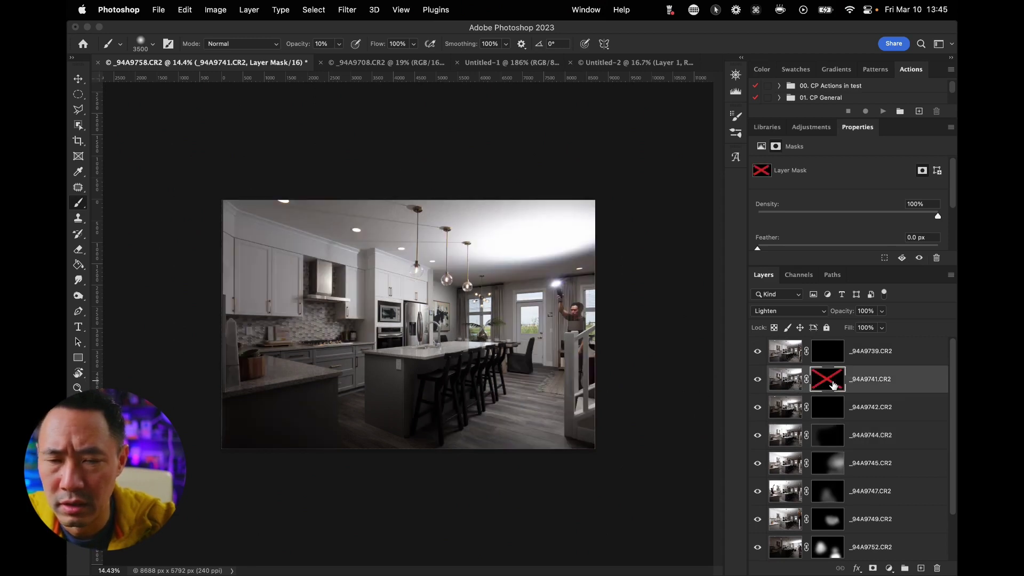
shift+click(835, 385)
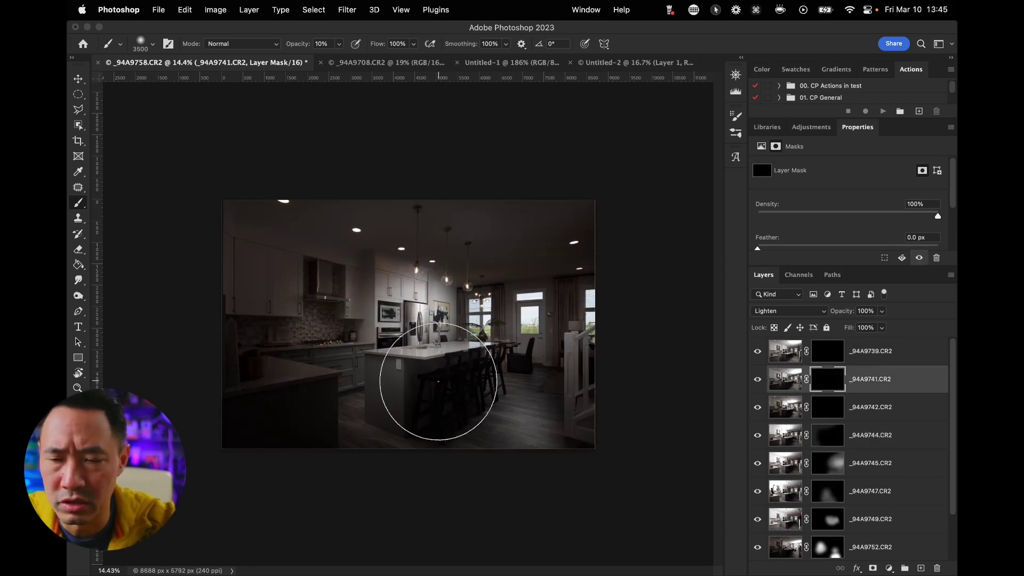
mouse_move(296, 272)
mouse_down()
mouse_move(304, 304)
mouse_move(269, 348)
mouse_move(334, 381)
mouse_move(254, 401)
mouse_move(201, 389)
mouse_move(229, 327)
mouse_up()
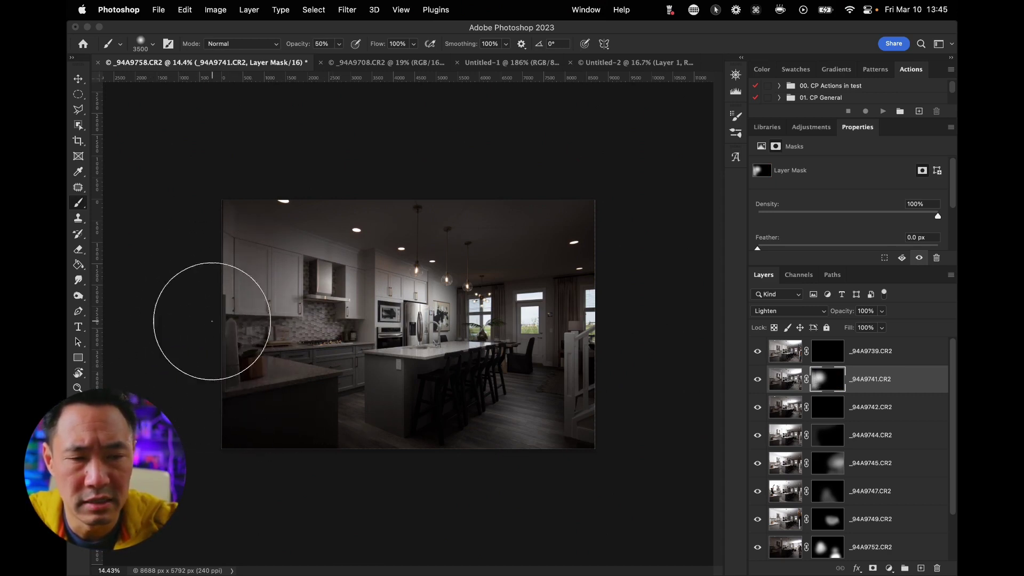
click(467, 403)
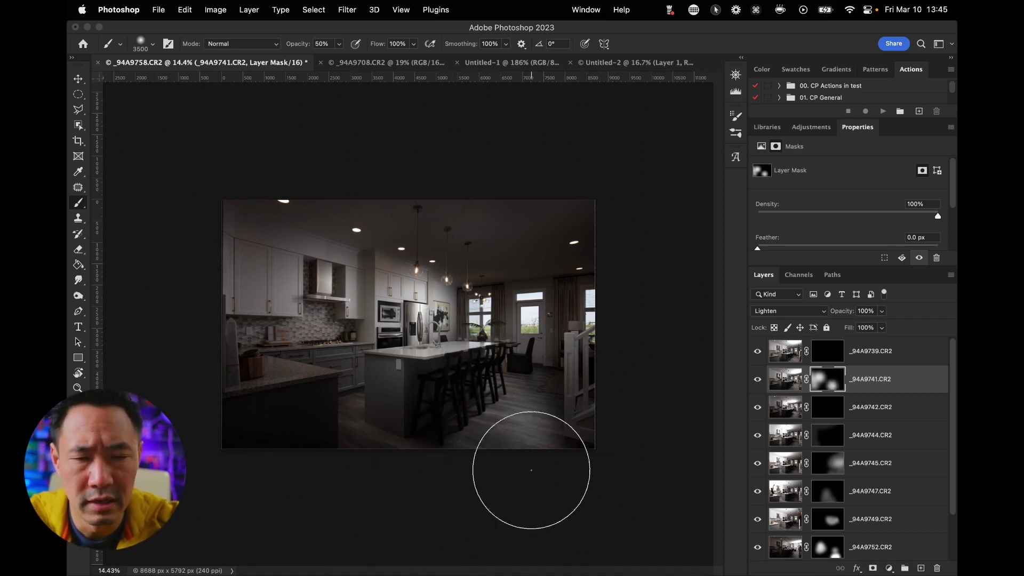
click(434, 444)
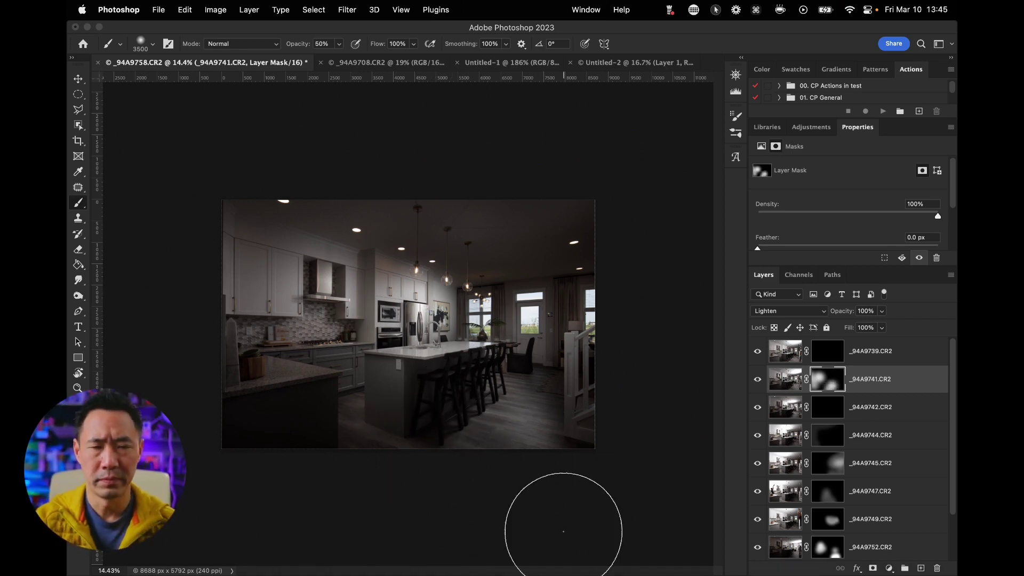
Switch the composite to Full Screen Mode on a black background with F.
key(f)
key(f)
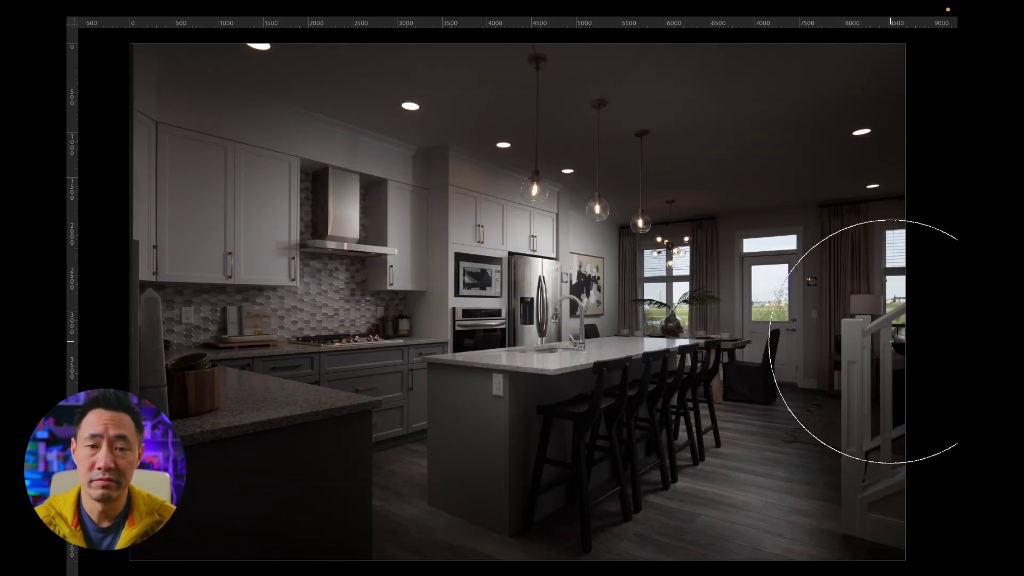